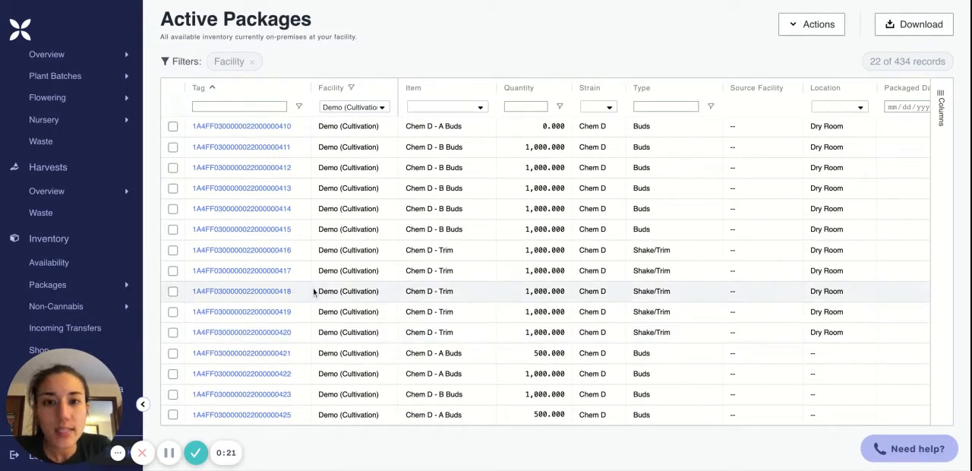
- Select the two Chem D - Bulk Flower packages with tags ending in 404 and 405 and start splitting them
{"action": "scroll", "coordinate": [104, 269], "scroll_direction": "down", "scroll_amount": 1}
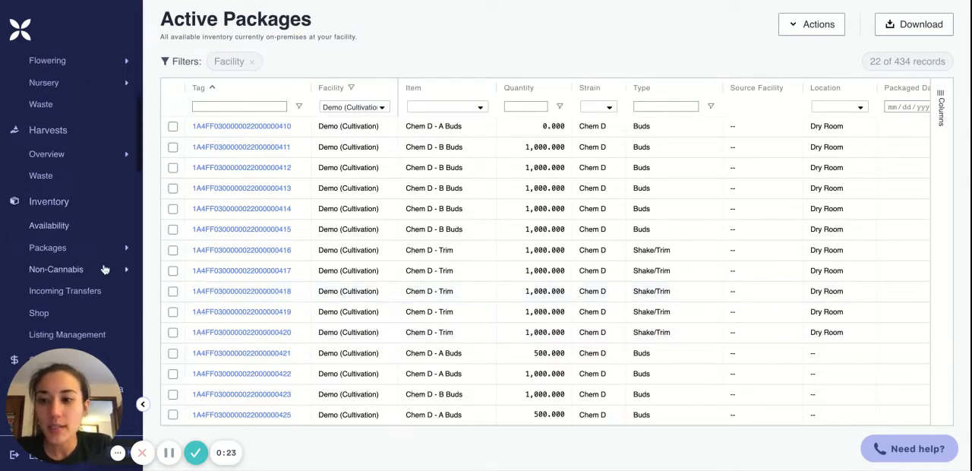
{"action": "mouse_move", "coordinate": [106, 248]}
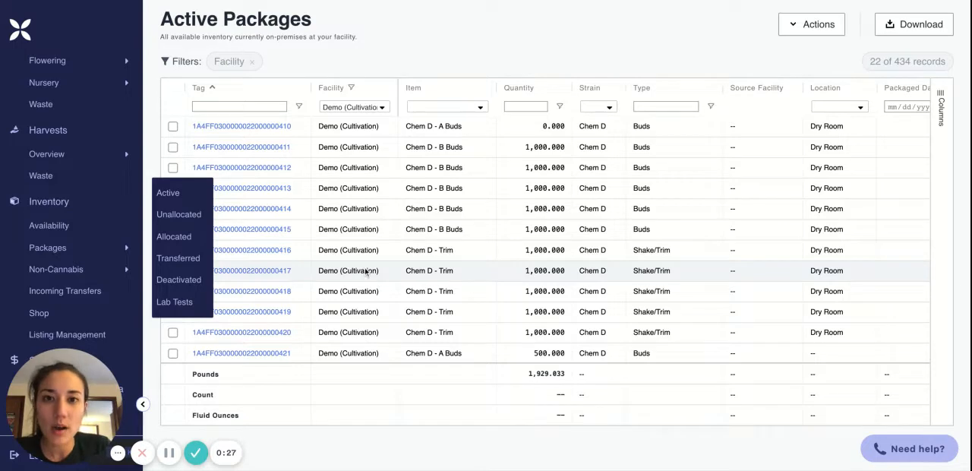
{"action": "scroll", "coordinate": [447, 167], "scroll_direction": "up", "scroll_amount": 4}
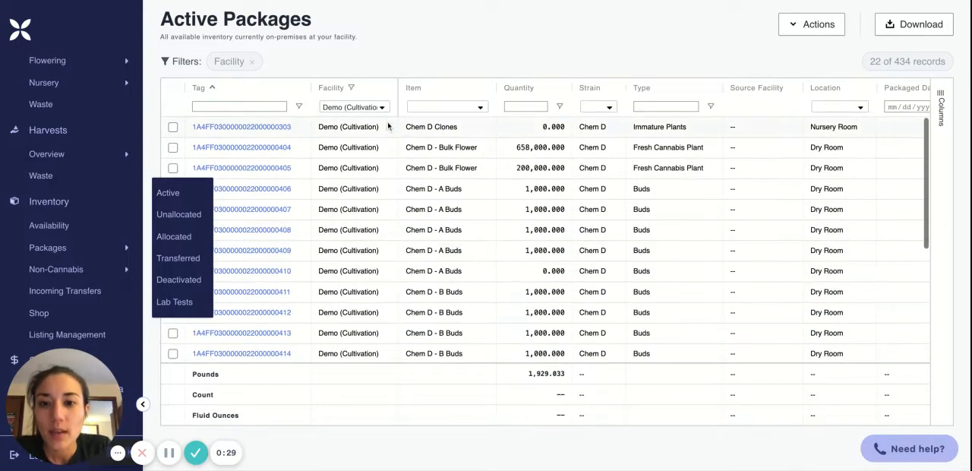
{"action": "left_click", "coordinate": [393, 151]}
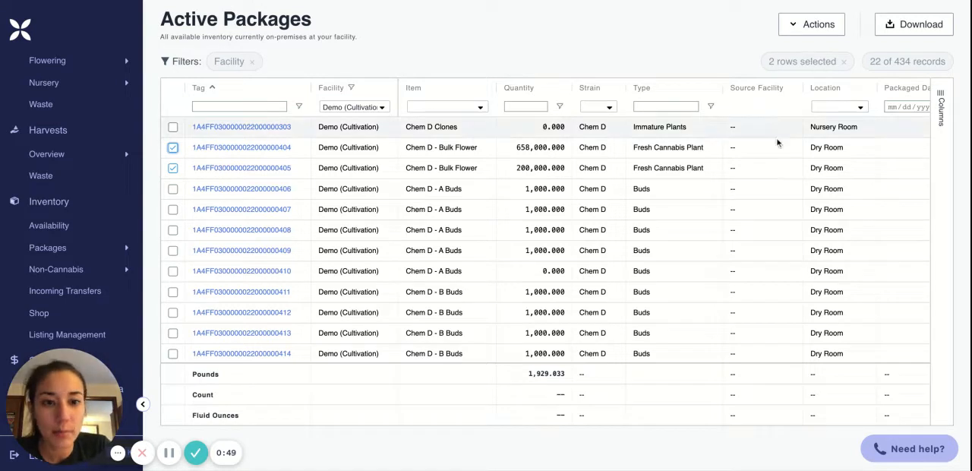
{"action": "left_click", "coordinate": [812, 29]}
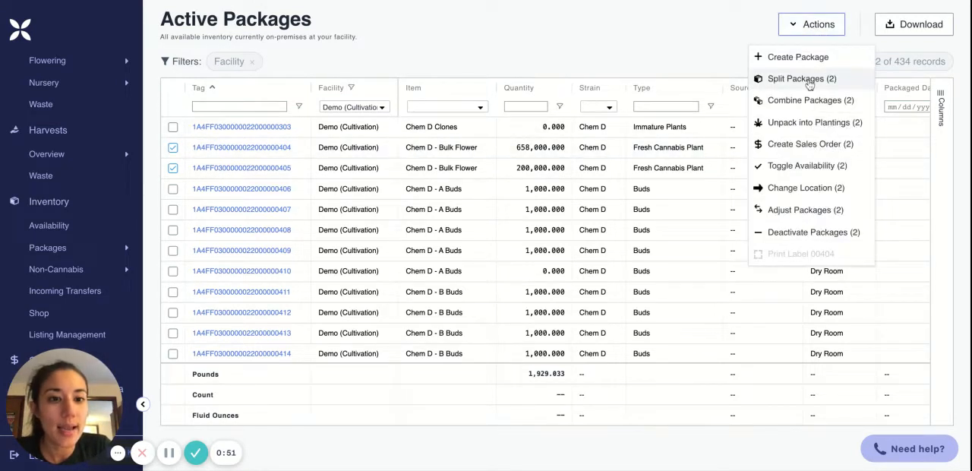
{"action": "left_click", "coordinate": [829, 78]}
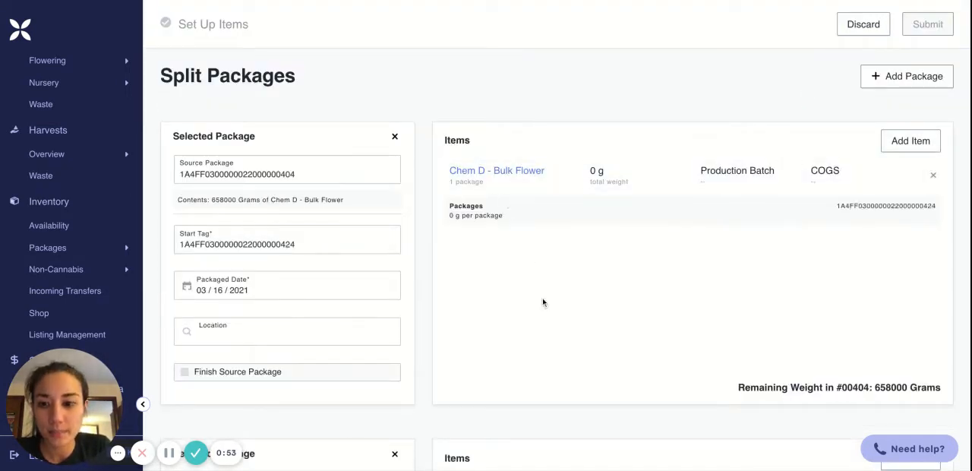
- Change the start tag for the source package ending in 404 so that it ends in 426
{"action": "scroll", "coordinate": [388, 272], "scroll_direction": "down", "scroll_amount": 1}
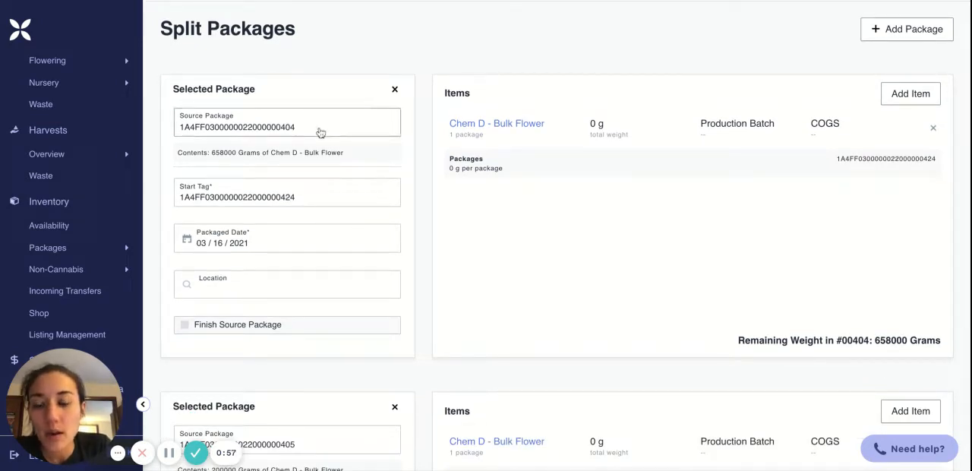
{"action": "scroll", "coordinate": [346, 380], "scroll_direction": "down", "scroll_amount": 3}
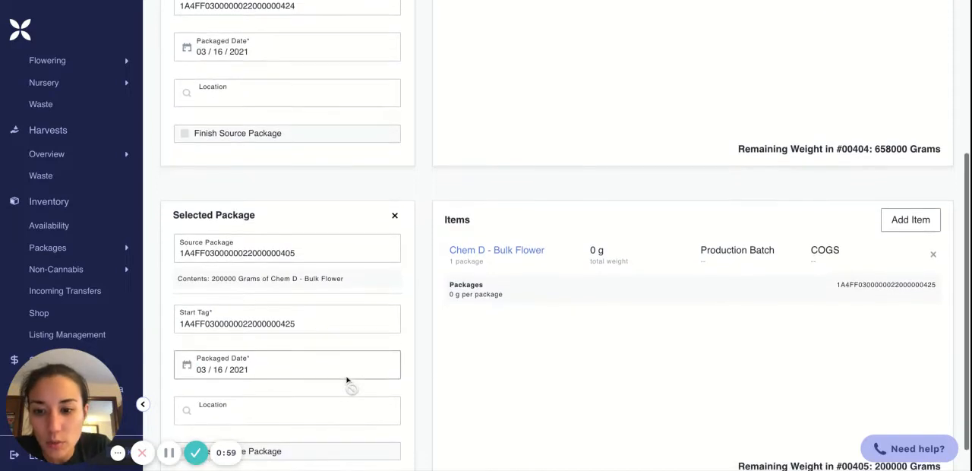
{"action": "scroll", "coordinate": [353, 300], "scroll_direction": "up", "scroll_amount": 4}
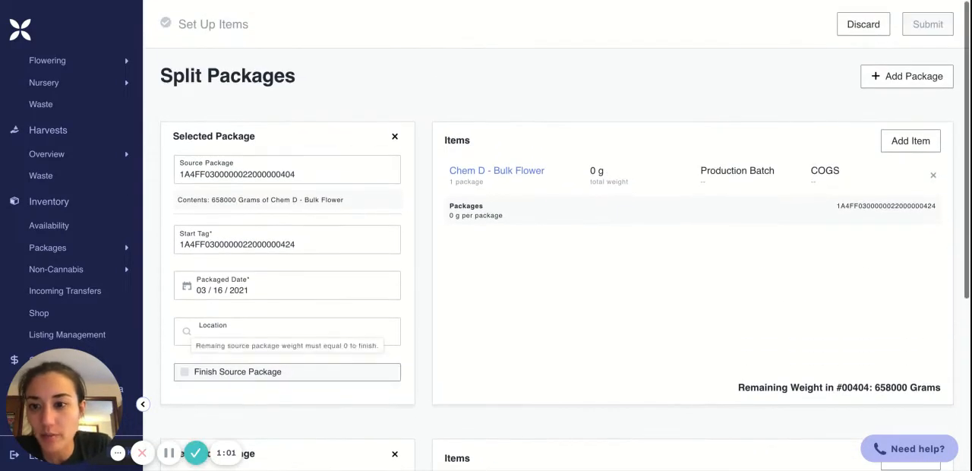
{"action": "scroll", "coordinate": [367, 433], "scroll_direction": "down", "scroll_amount": 7}
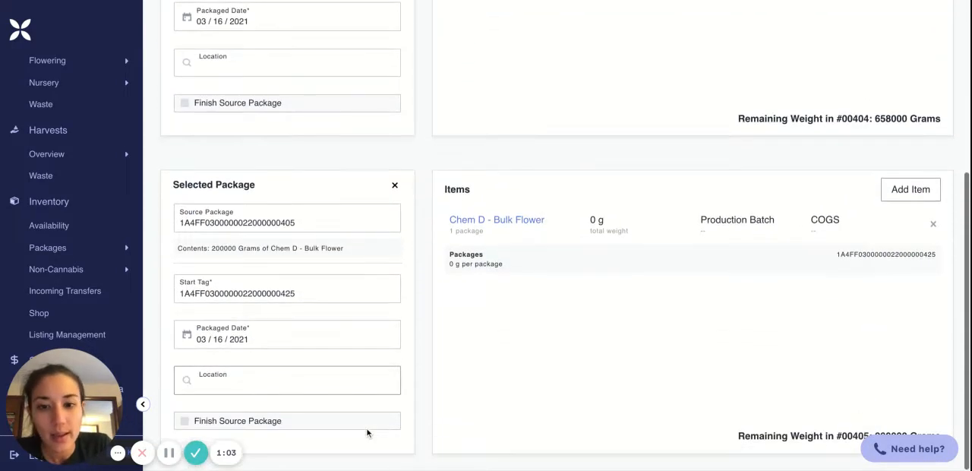
{"action": "scroll", "coordinate": [289, 421], "scroll_direction": "up", "scroll_amount": 7}
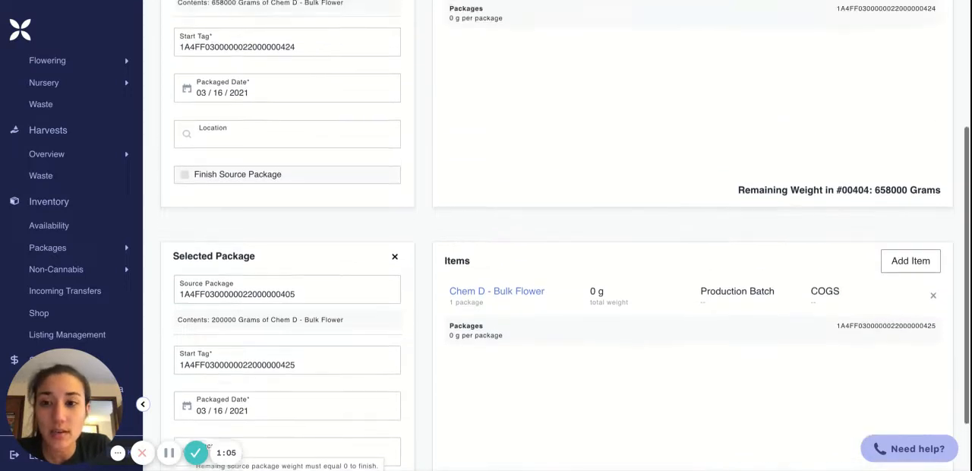
{"action": "left_click", "coordinate": [334, 244]}
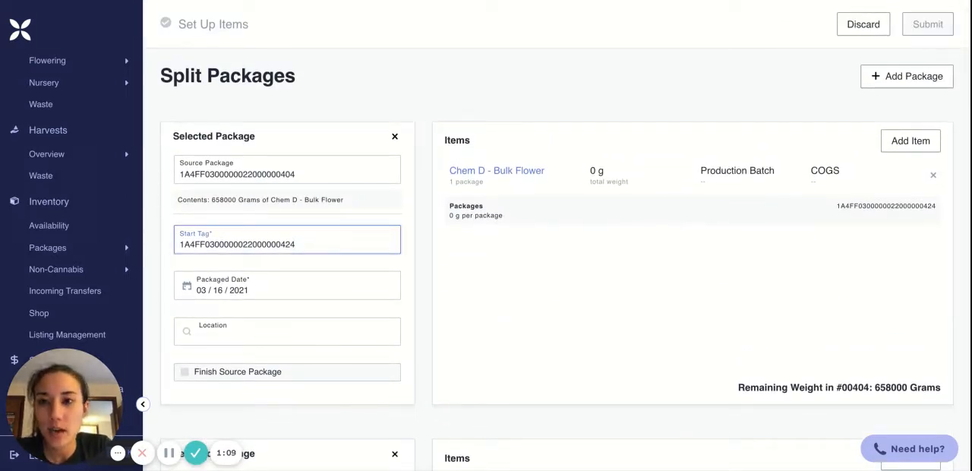
{"action": "key", "text": "BackSpace"}
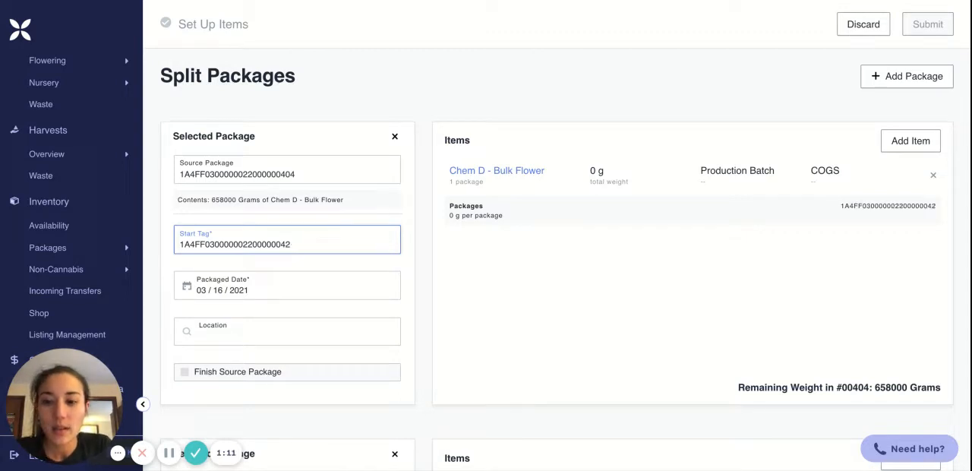
{"action": "type", "text": "6"}
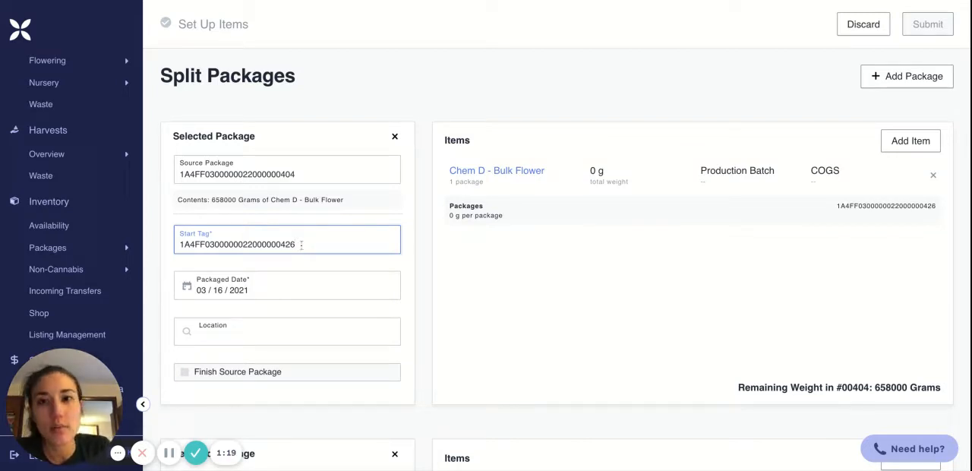
- Set the first source package's packaged date to 03/15/2021 and its location to Dry Room
{"action": "left_click", "coordinate": [251, 290]}
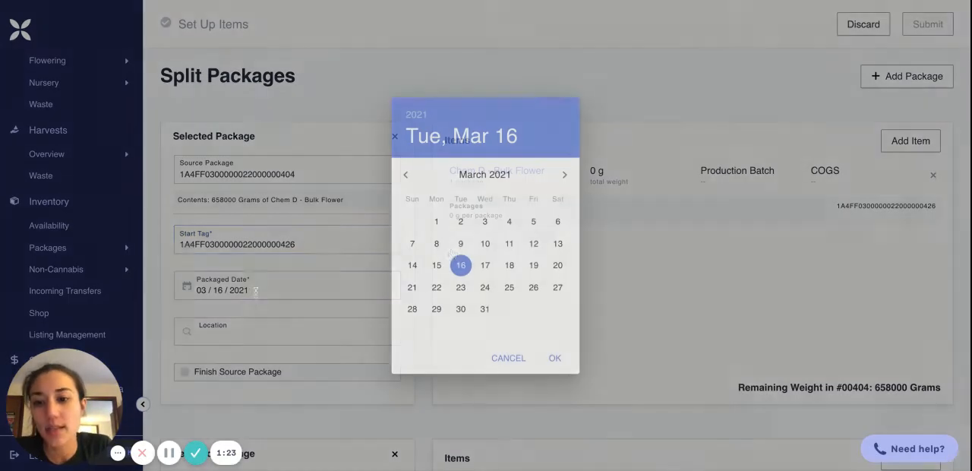
{"action": "left_click", "coordinate": [436, 265]}
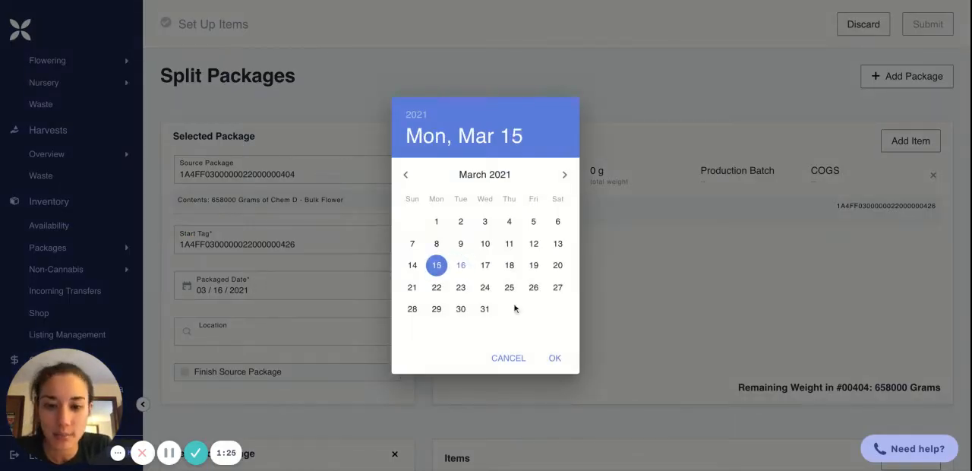
{"action": "left_click", "coordinate": [552, 359]}
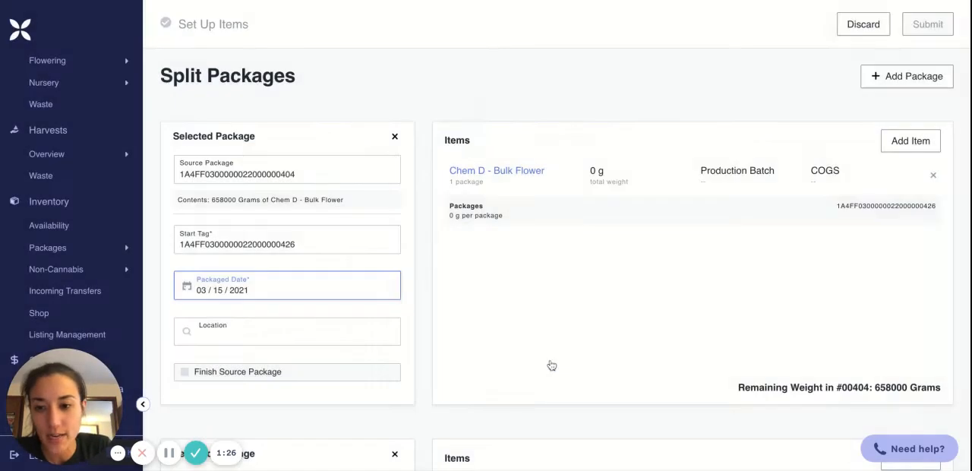
{"action": "left_click", "coordinate": [314, 339]}
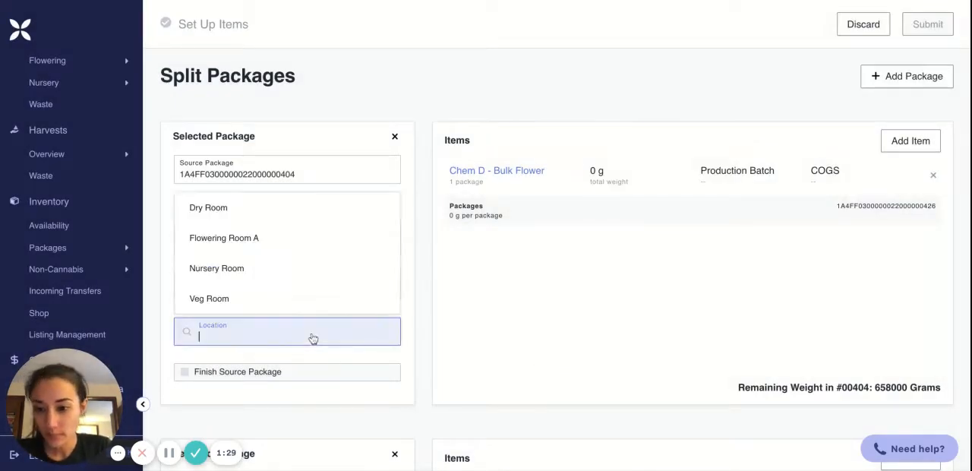
{"action": "left_click", "coordinate": [285, 207]}
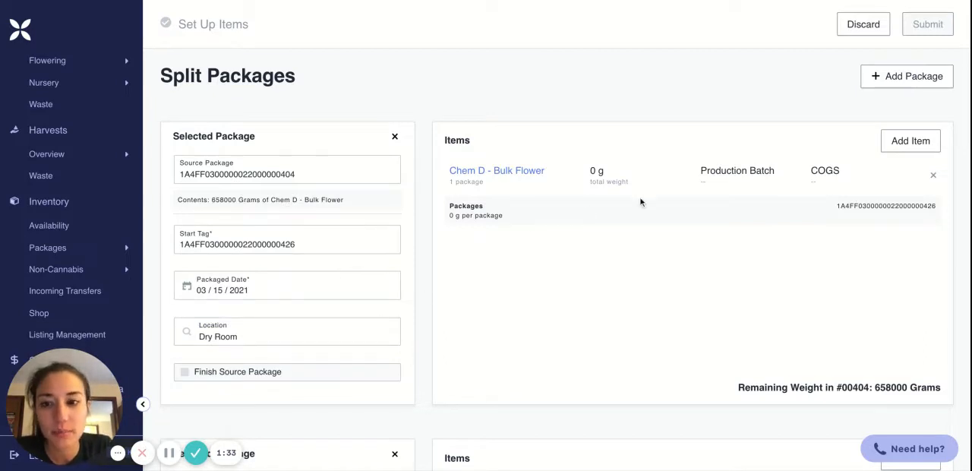
- Edit the first package's Chem D - Bulk Flower item, turning off the same-item option and choosing Chem D - A Buds instead
{"action": "left_click_drag", "start_coordinate": [348, 200], "coordinate": [212, 199]}
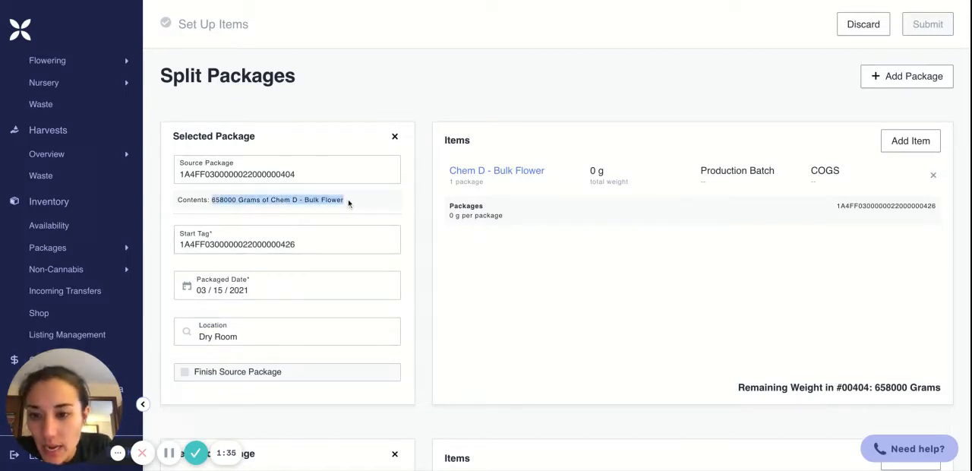
{"action": "left_click", "coordinate": [349, 202]}
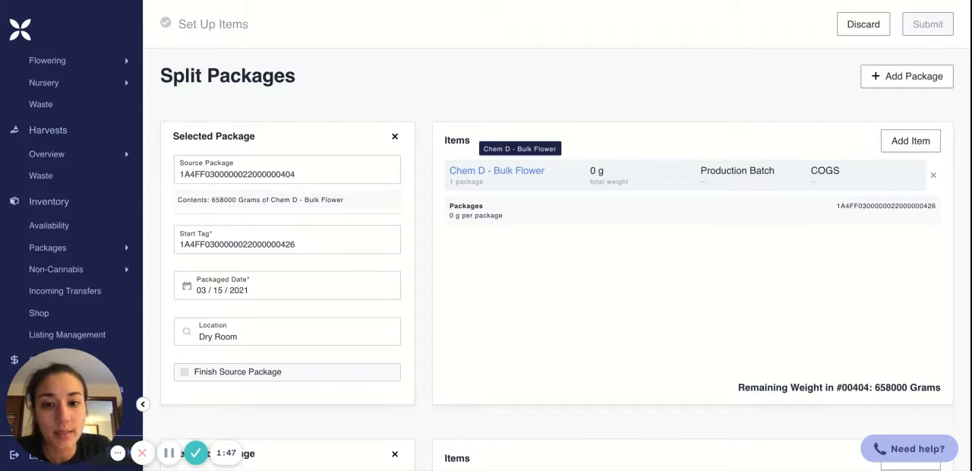
{"action": "left_click", "coordinate": [497, 170]}
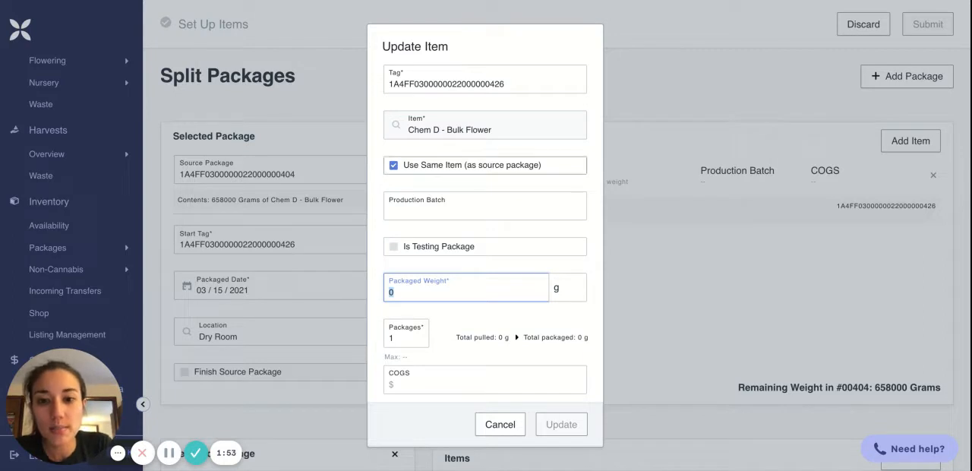
{"action": "left_click", "coordinate": [393, 165]}
{"action": "left_click", "coordinate": [531, 130]}
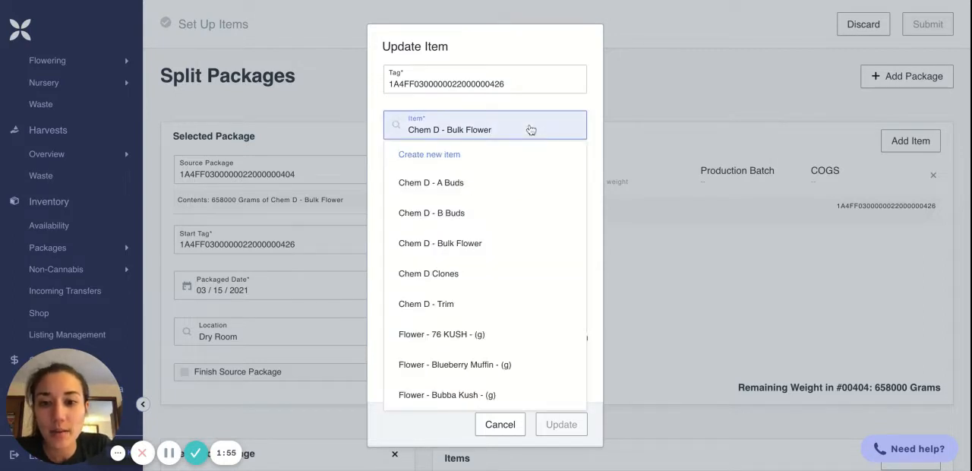
{"action": "left_click", "coordinate": [504, 184]}
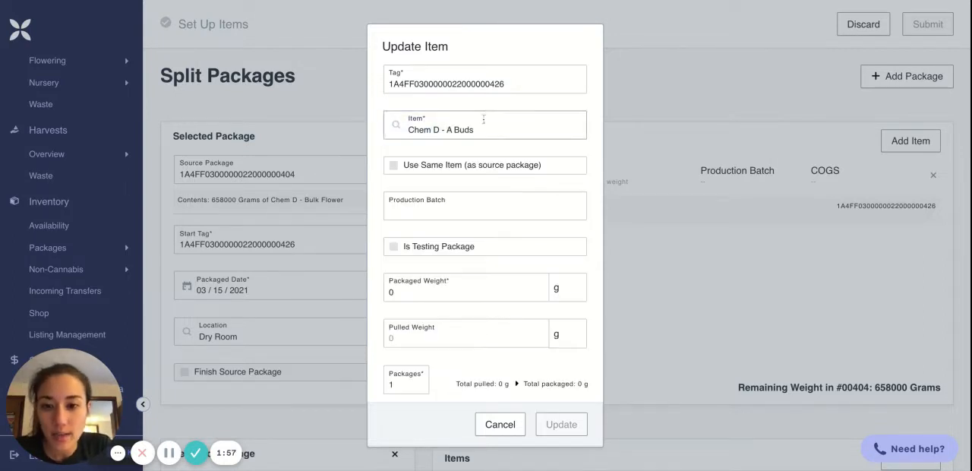
- Set the packaged weight to 100 g and the number of packages to 5, and update the item
{"action": "left_click", "coordinate": [455, 293]}
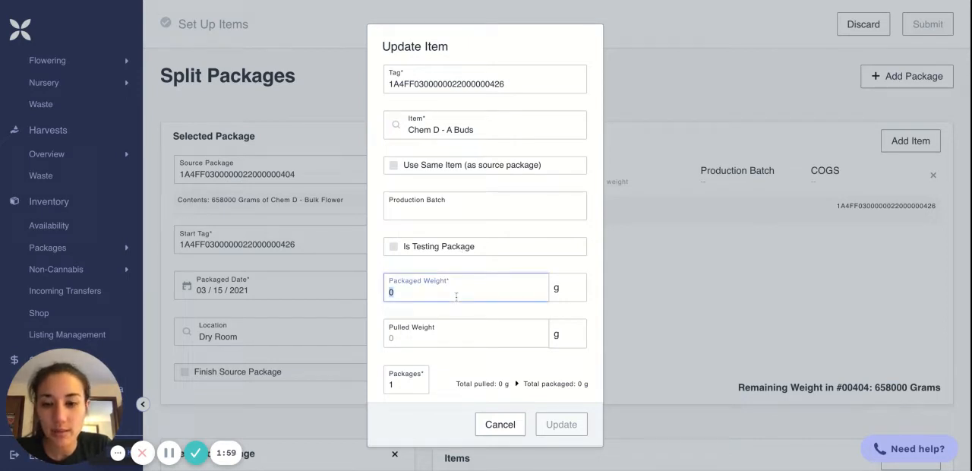
{"action": "type", "text": "100"}
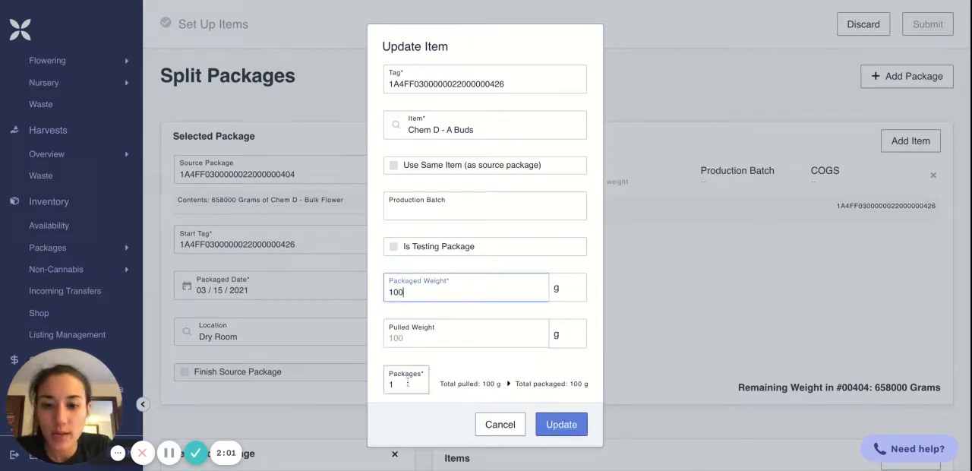
{"action": "left_click", "coordinate": [407, 384]}
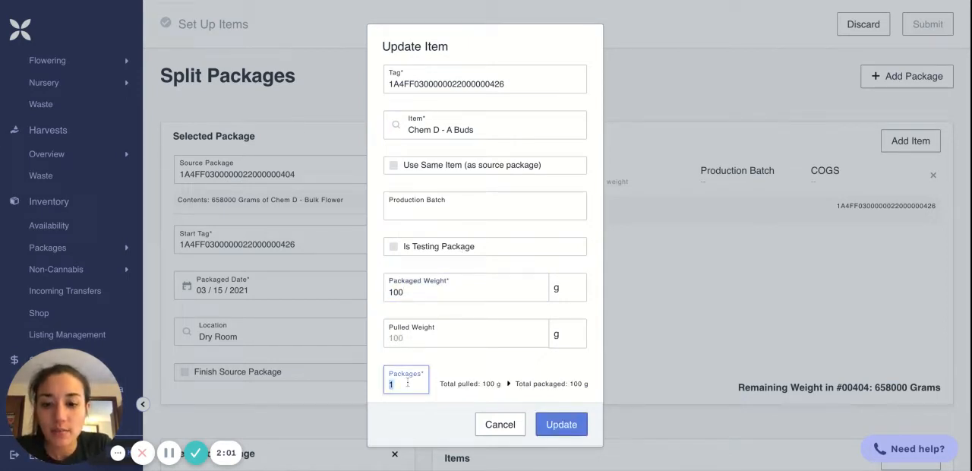
{"action": "left_click", "coordinate": [414, 293]}
{"action": "left_click", "coordinate": [414, 293]}
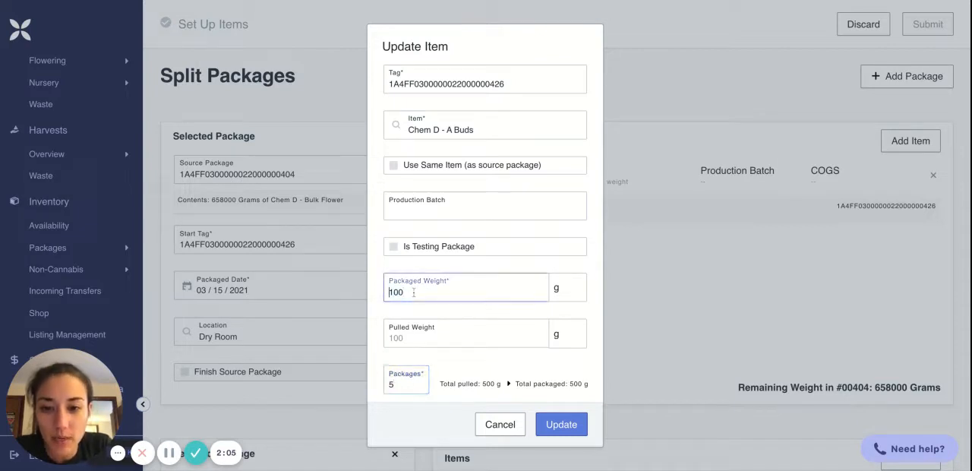
{"action": "left_click", "coordinate": [404, 376]}
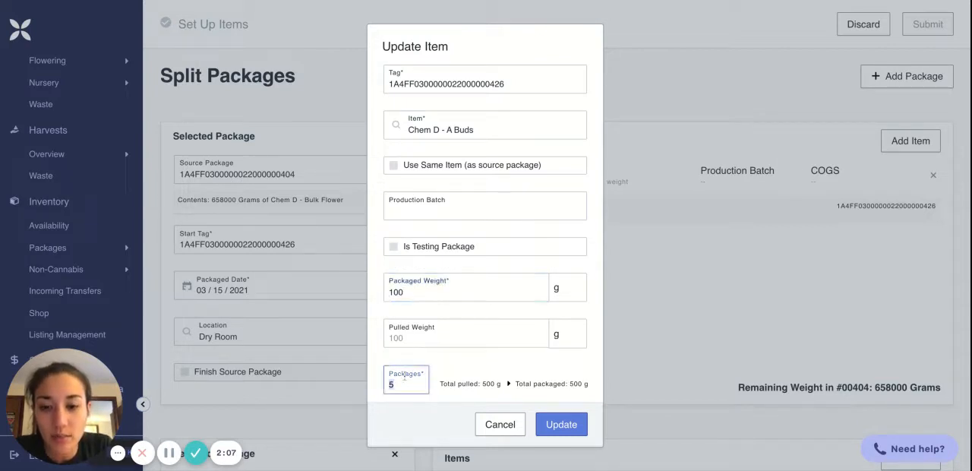
{"action": "left_click", "coordinate": [548, 430]}
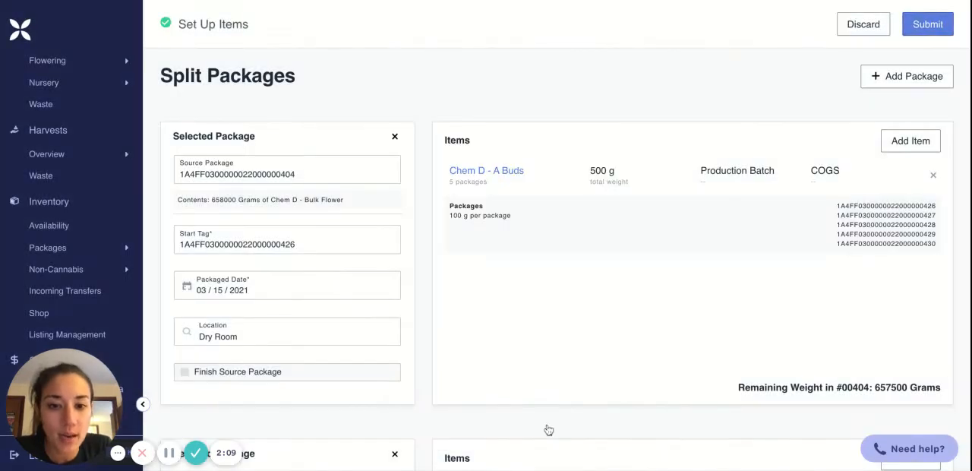
- Add a second Chem D - A Buds item of 50 g to the split of the source package ending in 404
{"action": "scroll", "coordinate": [796, 239], "scroll_direction": "down", "scroll_amount": 1}
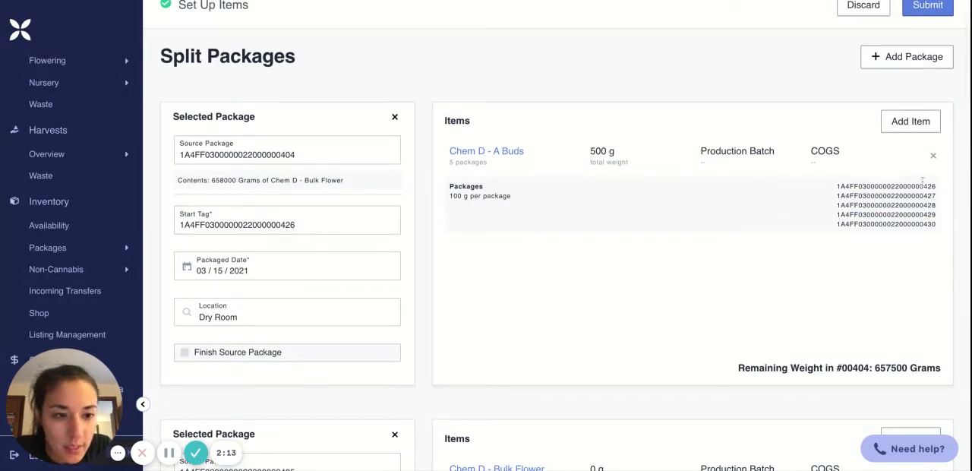
{"action": "left_click_drag", "start_coordinate": [925, 186], "coordinate": [924, 224]}
{"action": "left_click", "coordinate": [924, 224]}
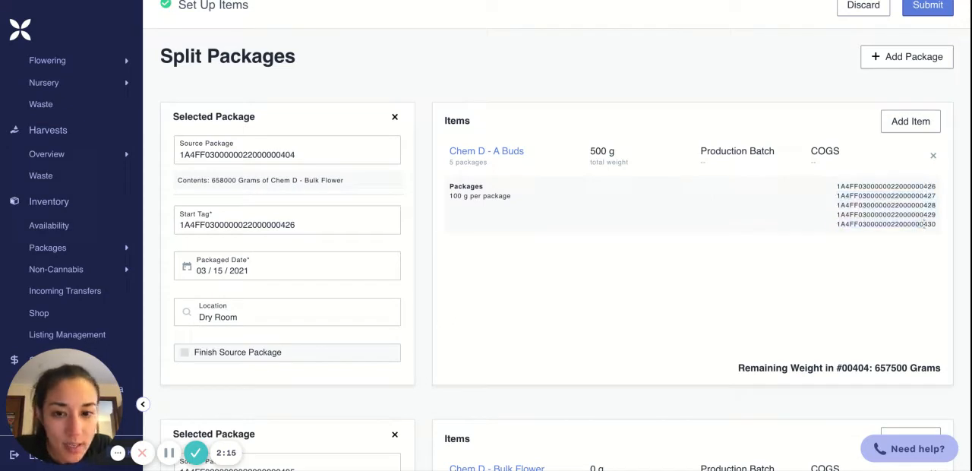
{"action": "left_click", "coordinate": [920, 129]}
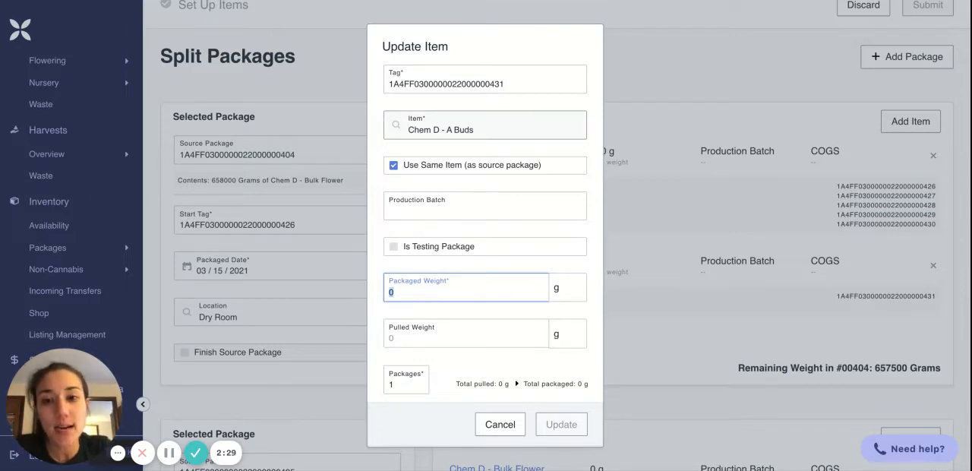
{"action": "type", "text": "50"}
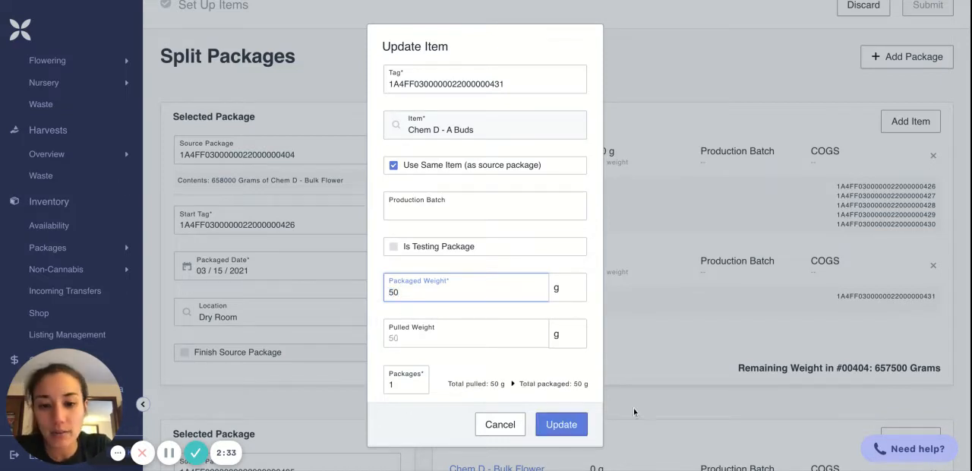
{"action": "left_click", "coordinate": [570, 426]}
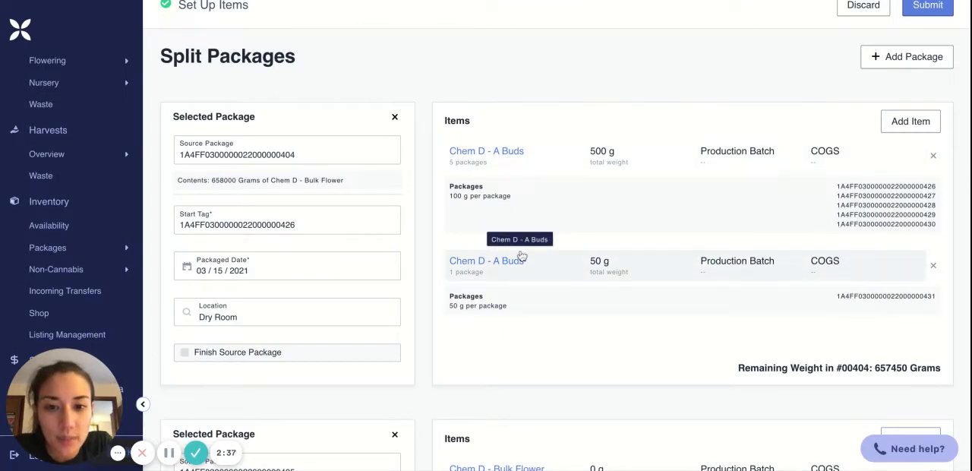
- Add another item to the split of the source package ending in 404, turning off the same-item option and choosing Chem D - B Buds
{"action": "scroll", "coordinate": [711, 314], "scroll_direction": "down", "scroll_amount": 1}
{"action": "scroll", "coordinate": [711, 313], "scroll_direction": "down", "scroll_amount": 1}
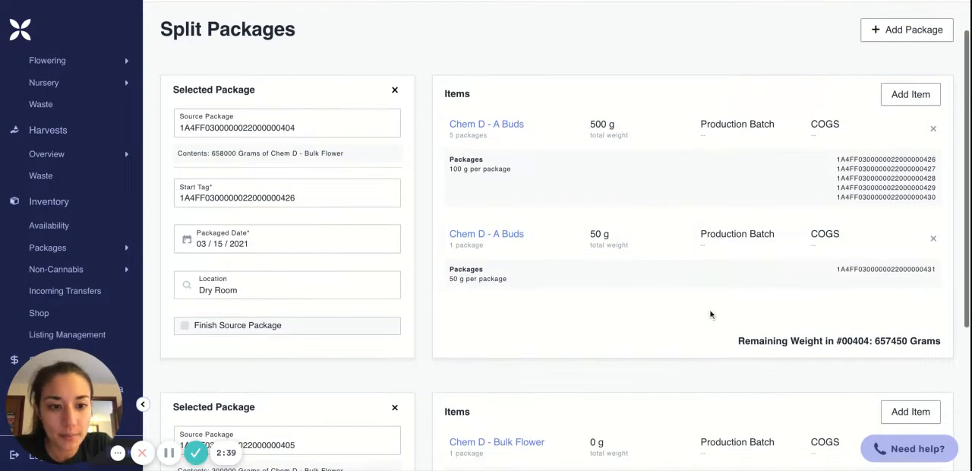
{"action": "scroll", "coordinate": [712, 312], "scroll_direction": "up", "scroll_amount": 1}
{"action": "left_click", "coordinate": [899, 114]}
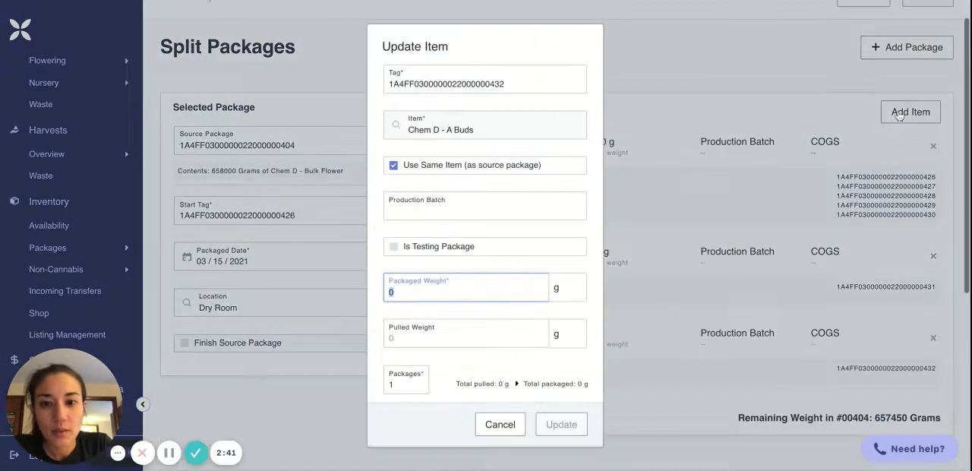
{"action": "left_click", "coordinate": [413, 163]}
{"action": "left_click", "coordinate": [507, 132]}
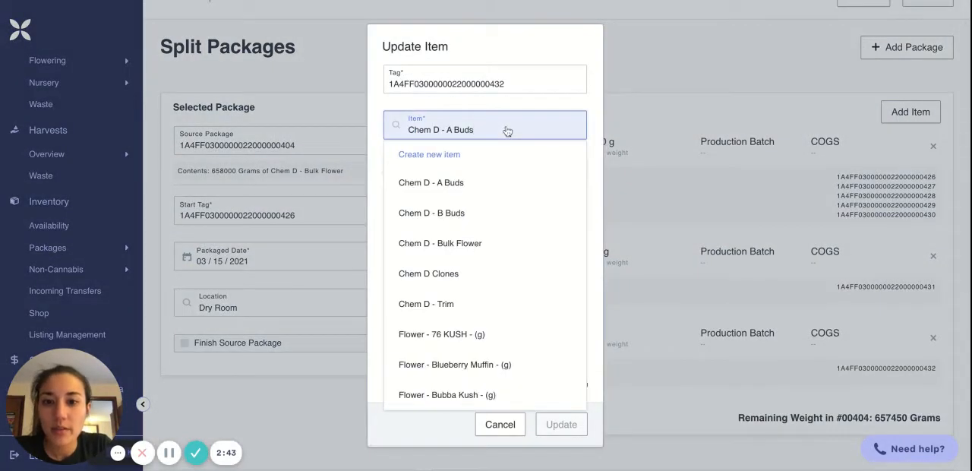
{"action": "left_click", "coordinate": [475, 223]}
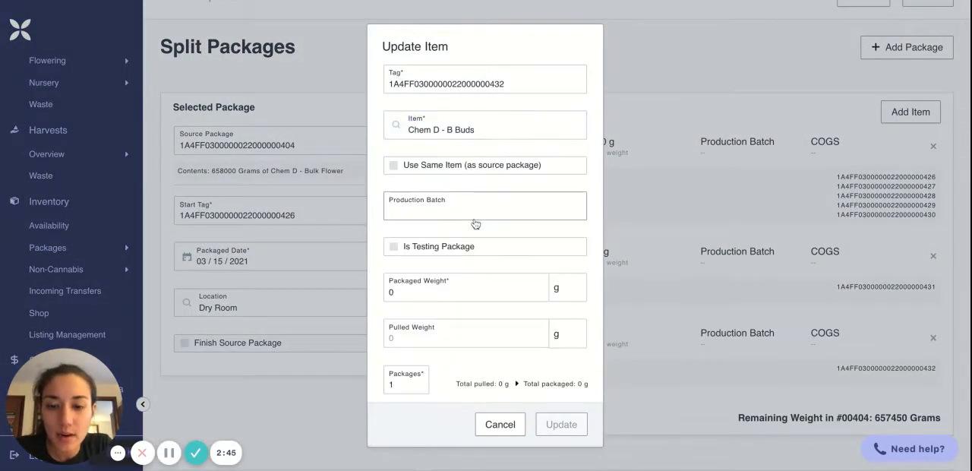
- Set the Chem D - B Buds packaged weight to 100 g and the number of packages to 3, and update the item
{"action": "left_click", "coordinate": [456, 295]}
{"action": "type", "text": "100"}
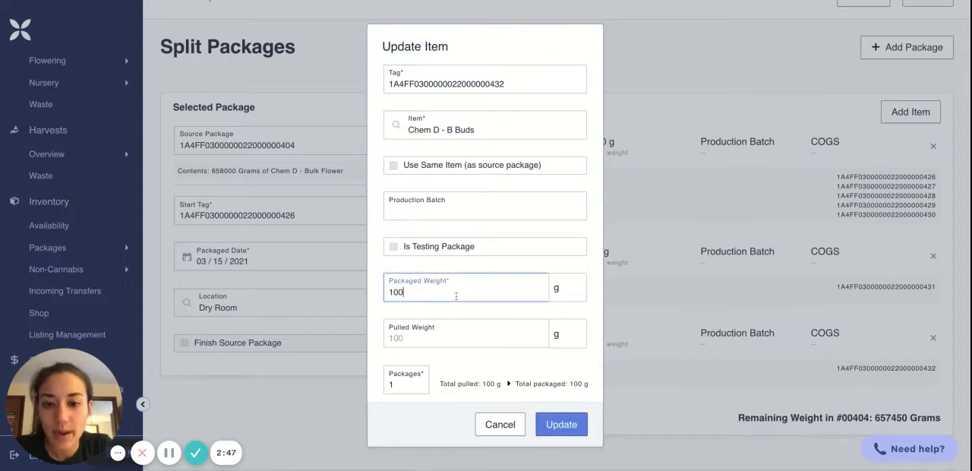
{"action": "left_click", "coordinate": [406, 385]}
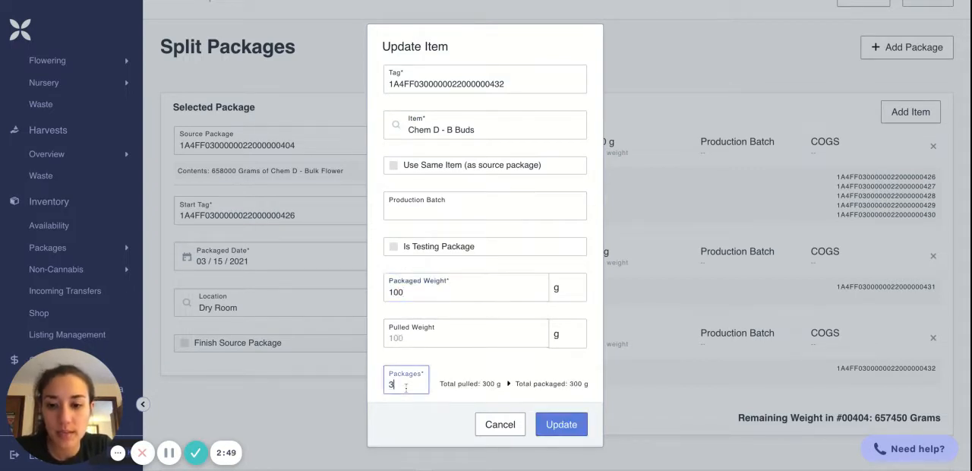
{"action": "type", "text": "3"}
{"action": "left_click", "coordinate": [562, 425]}
- Add a fourth item to the same source package's split, using Chem D - Trim instead of the source item
{"action": "scroll", "coordinate": [780, 381], "scroll_direction": "down", "scroll_amount": 1}
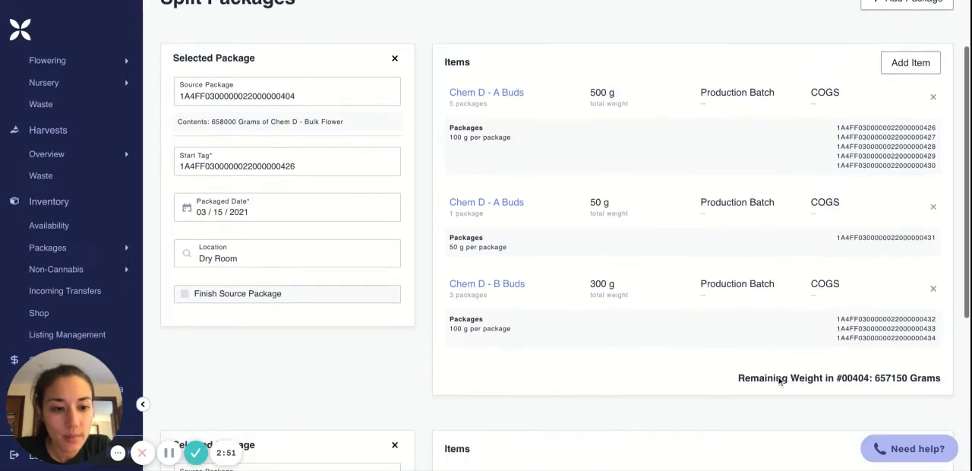
{"action": "scroll", "coordinate": [835, 282], "scroll_direction": "up", "scroll_amount": 2}
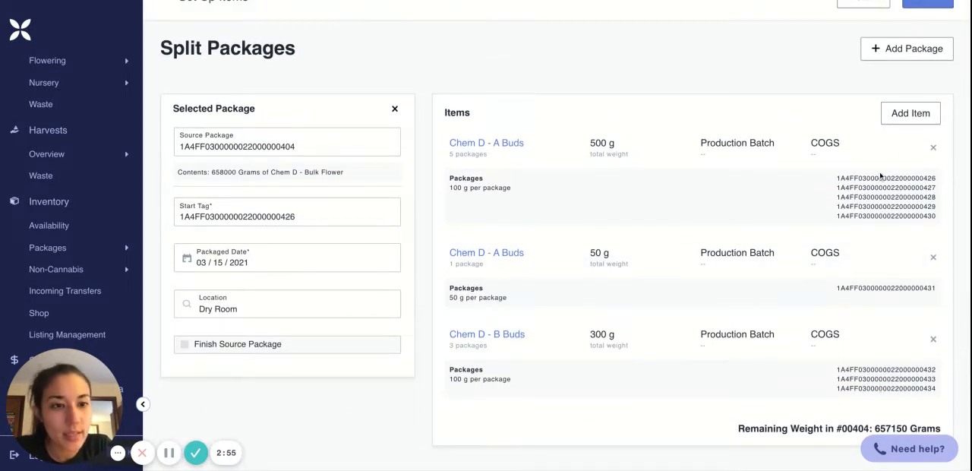
{"action": "scroll", "coordinate": [869, 174], "scroll_direction": "up", "scroll_amount": 1}
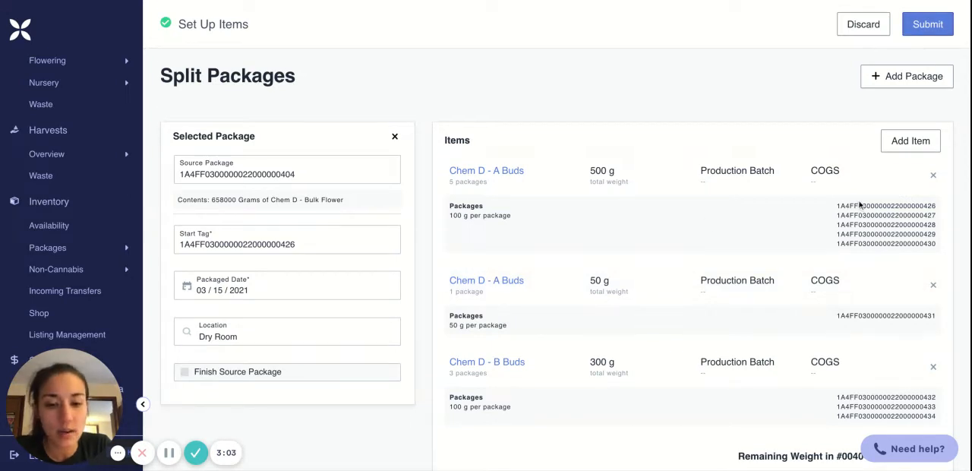
{"action": "scroll", "coordinate": [862, 206], "scroll_direction": "down", "scroll_amount": 1}
{"action": "left_click", "coordinate": [915, 120]}
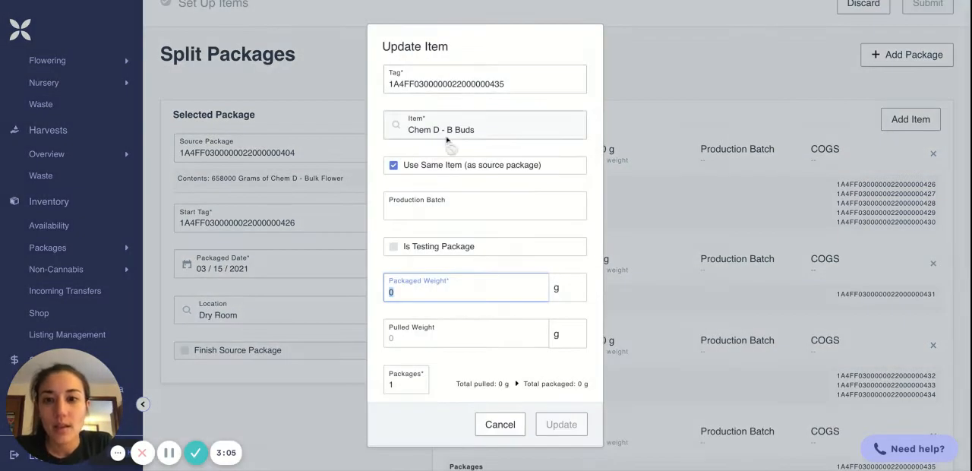
{"action": "left_click", "coordinate": [488, 135]}
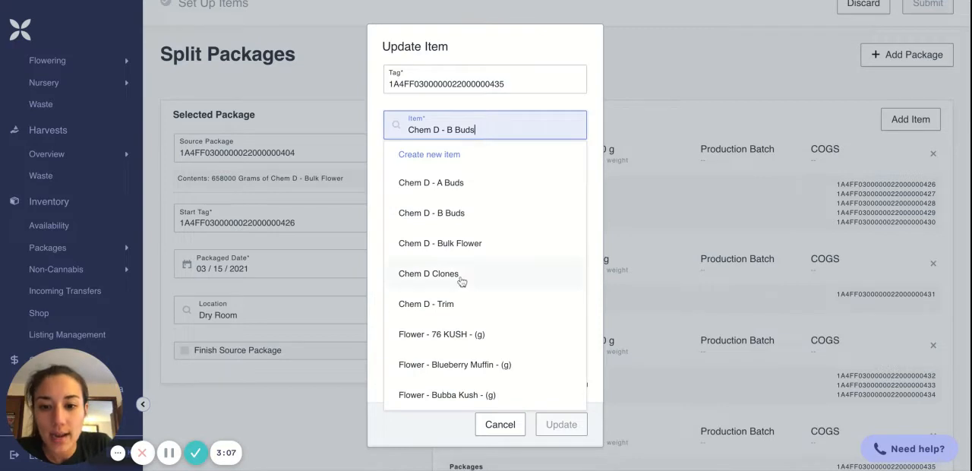
{"action": "left_click", "coordinate": [455, 304]}
- Set the Chem D - Trim packaged weight to 1,000 g and update the item
{"action": "left_click", "coordinate": [453, 290]}
{"action": "type", "text": "10"}
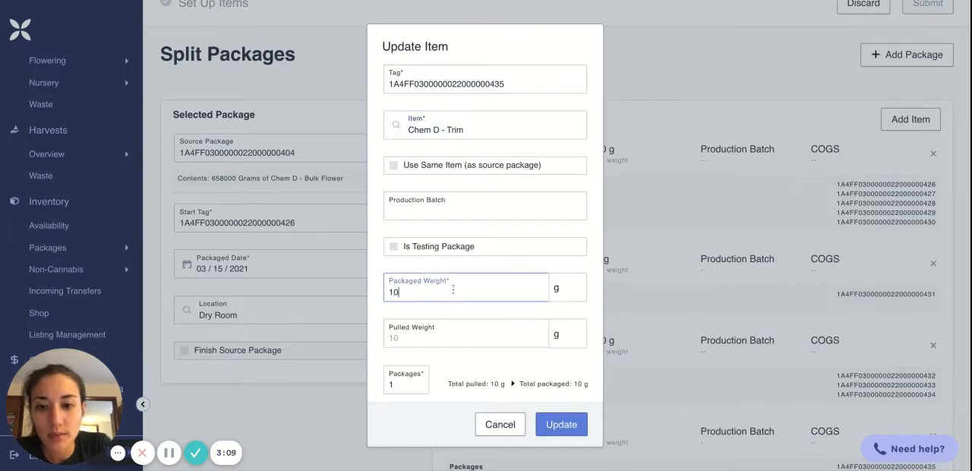
{"action": "key", "text": "BackSpace"}
{"action": "key", "text": "BackSpace"}
{"action": "type", "text": "500"}
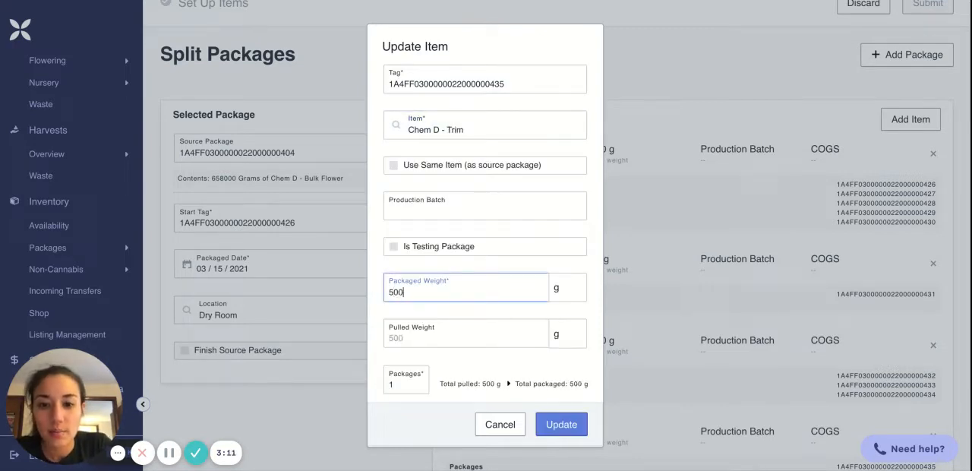
{"action": "key", "text": "BackSpace"}
{"action": "key", "text": "BackSpace"}
{"action": "key", "text": "BackSpace"}
{"action": "type", "text": "1000"}
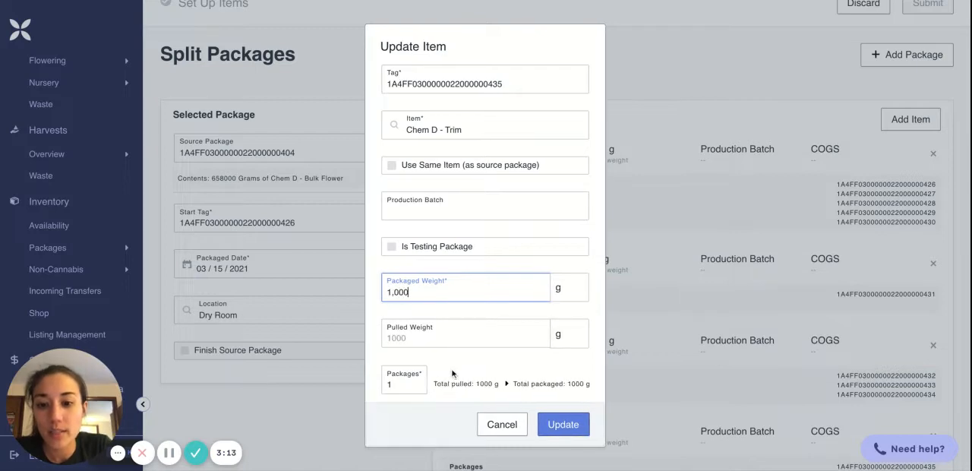
{"action": "left_click", "coordinate": [548, 418]}
- Review the items, per-package weights and tags set up for the split of the source package ending in 404
{"action": "scroll", "coordinate": [635, 389], "scroll_direction": "down", "scroll_amount": 3}
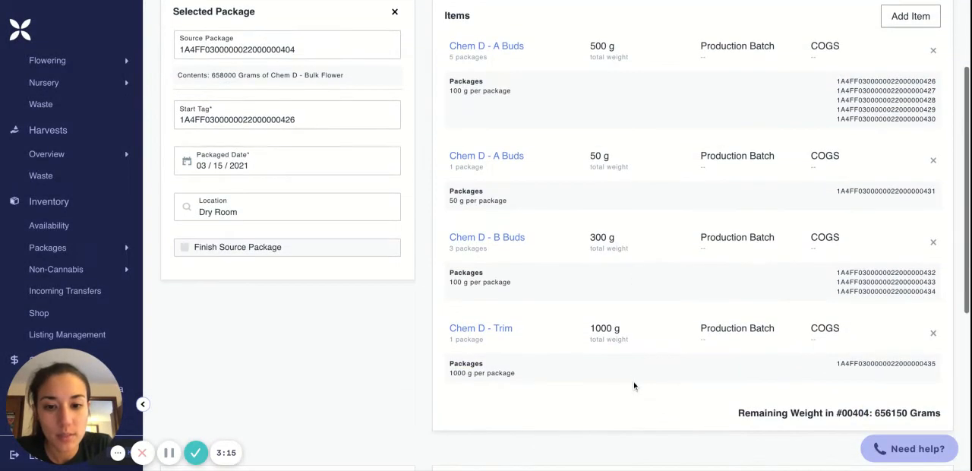
{"action": "scroll", "coordinate": [610, 321], "scroll_direction": "up", "scroll_amount": 3}
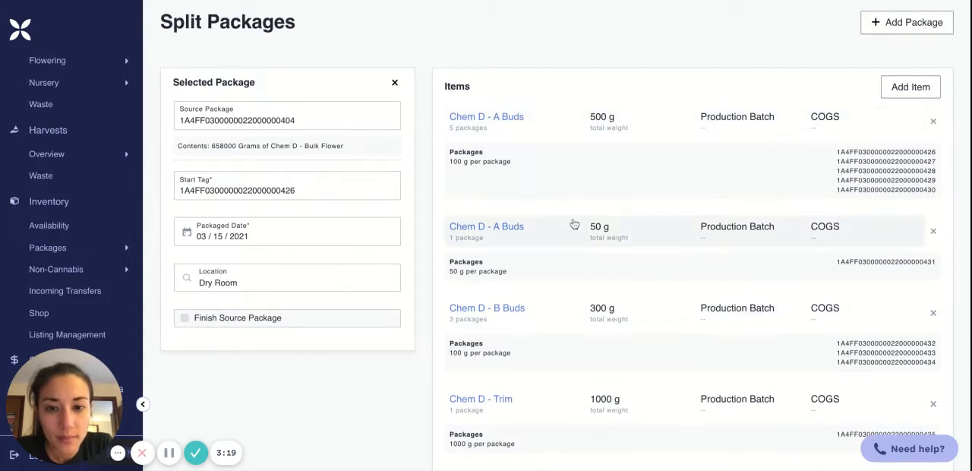
{"action": "scroll", "coordinate": [574, 223], "scroll_direction": "down", "scroll_amount": 1}
{"action": "scroll", "coordinate": [643, 307], "scroll_direction": "down", "scroll_amount": 2}
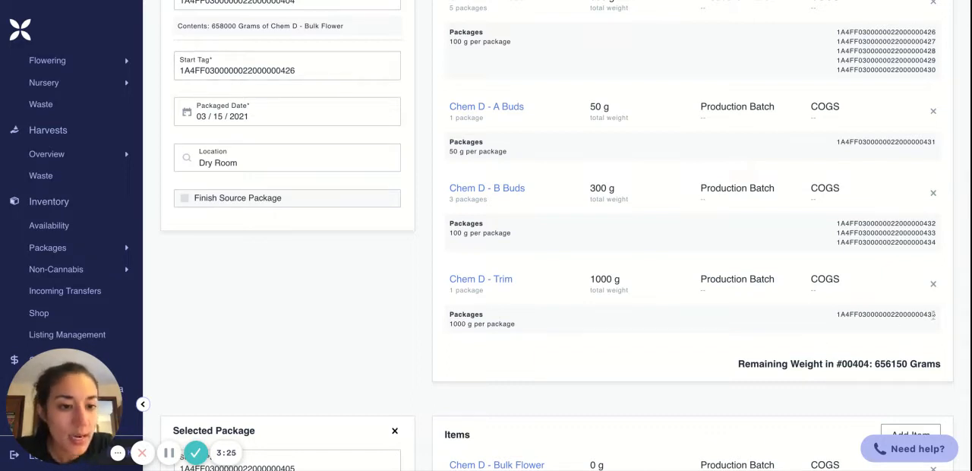
{"action": "scroll", "coordinate": [853, 284], "scroll_direction": "up", "scroll_amount": 1}
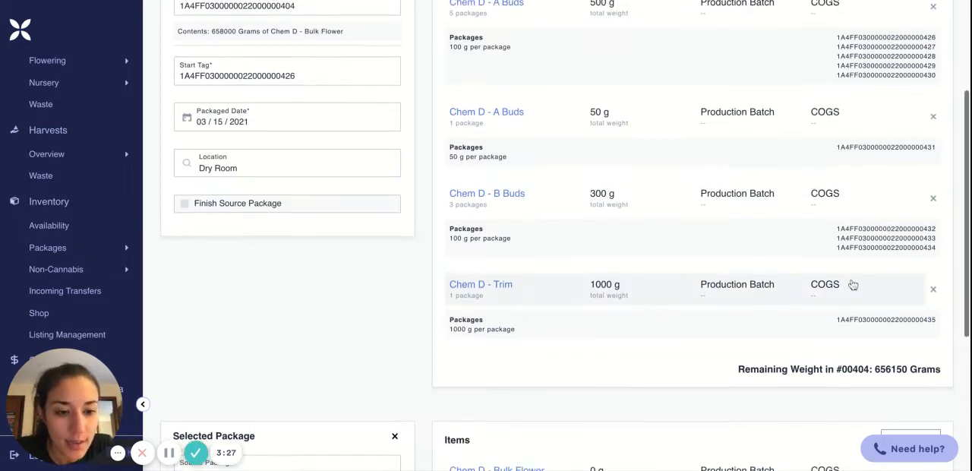
{"action": "scroll", "coordinate": [853, 284], "scroll_direction": "up", "scroll_amount": 3}
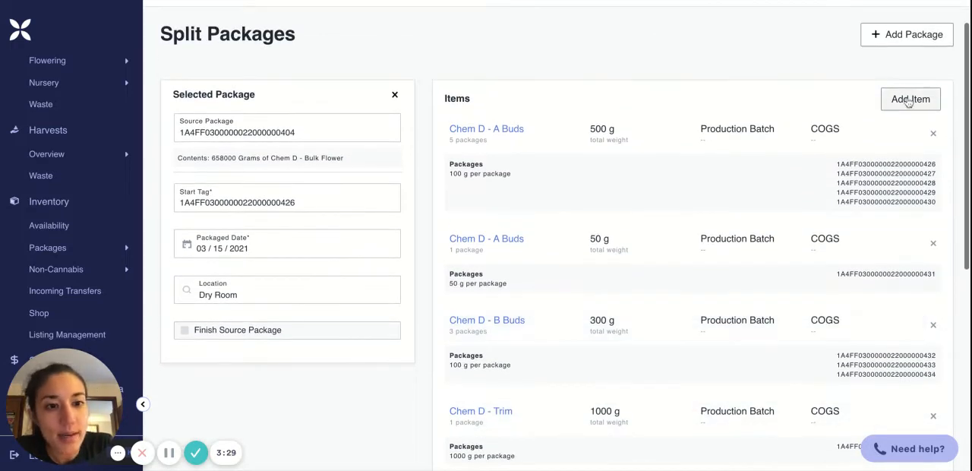
{"action": "scroll", "coordinate": [743, 294], "scroll_direction": "down", "scroll_amount": 3}
{"action": "scroll", "coordinate": [743, 295], "scroll_direction": "down", "scroll_amount": 5}
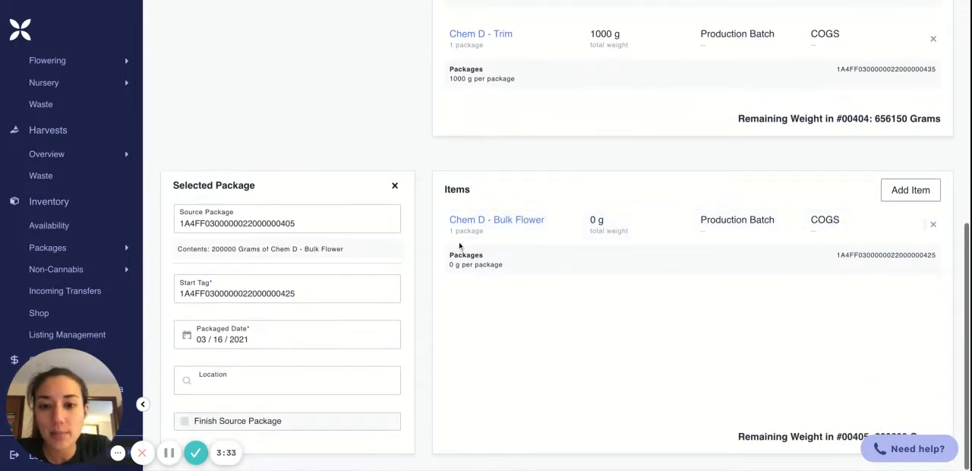
- Edit the Chem D - Bulk Flower item of the source package ending in 405, turning off the same-item option and setting its packaged weight to 1,000 g
{"action": "left_click", "coordinate": [530, 221]}
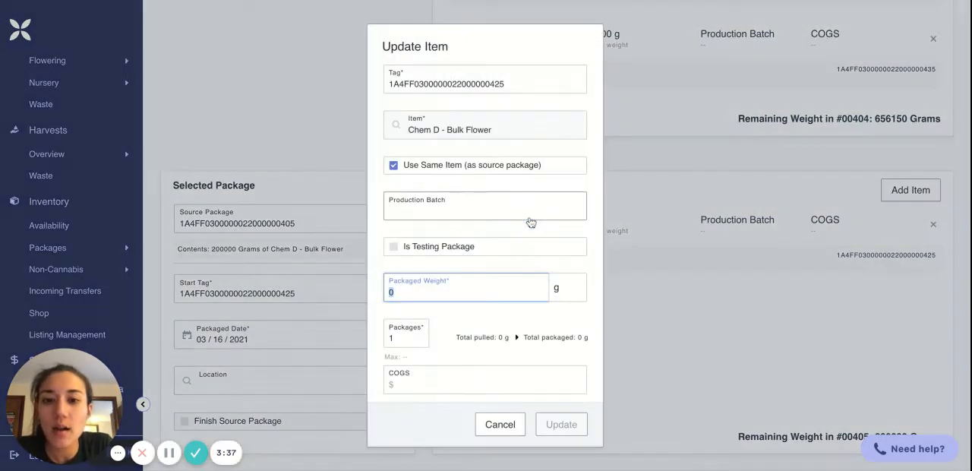
{"action": "left_click", "coordinate": [459, 161]}
{"action": "left_click", "coordinate": [500, 134]}
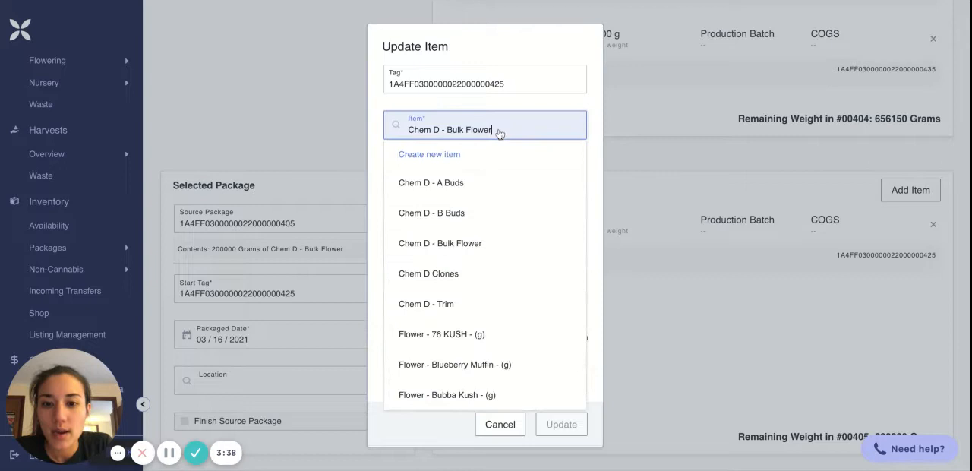
{"action": "left_click", "coordinate": [550, 106]}
{"action": "left_click", "coordinate": [440, 291]}
{"action": "type", "text": "1"}
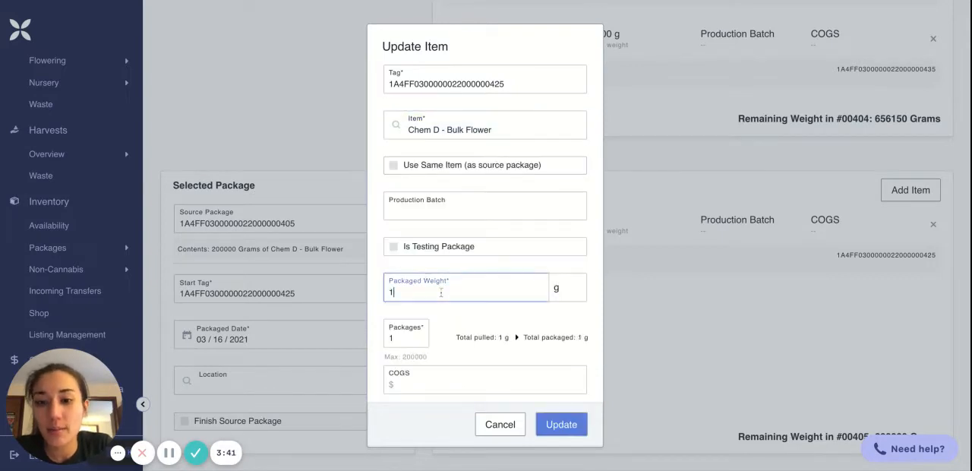
{"action": "type", "text": ",000"}
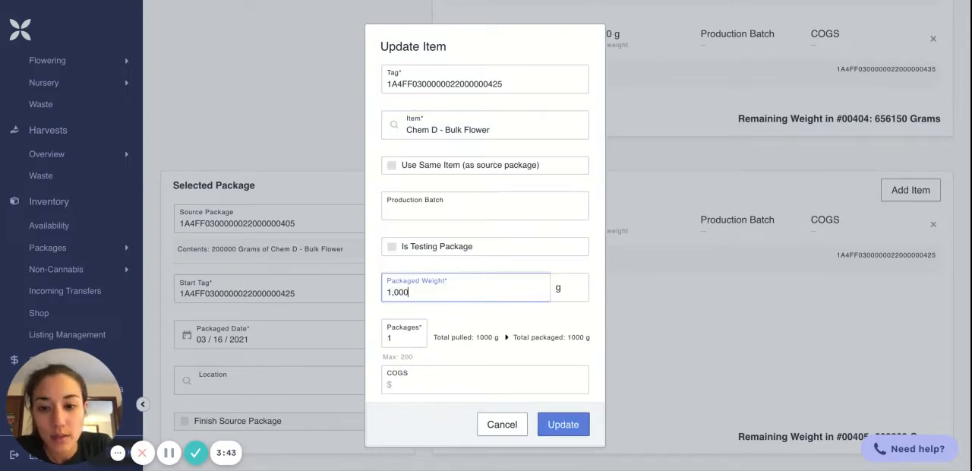
{"action": "scroll", "coordinate": [445, 307], "scroll_direction": "down", "scroll_amount": 1}
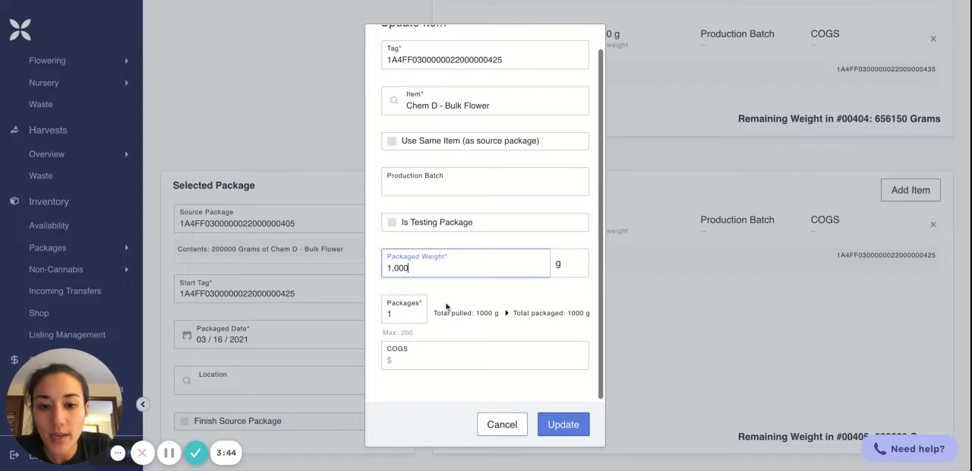
{"action": "left_click", "coordinate": [562, 424]}
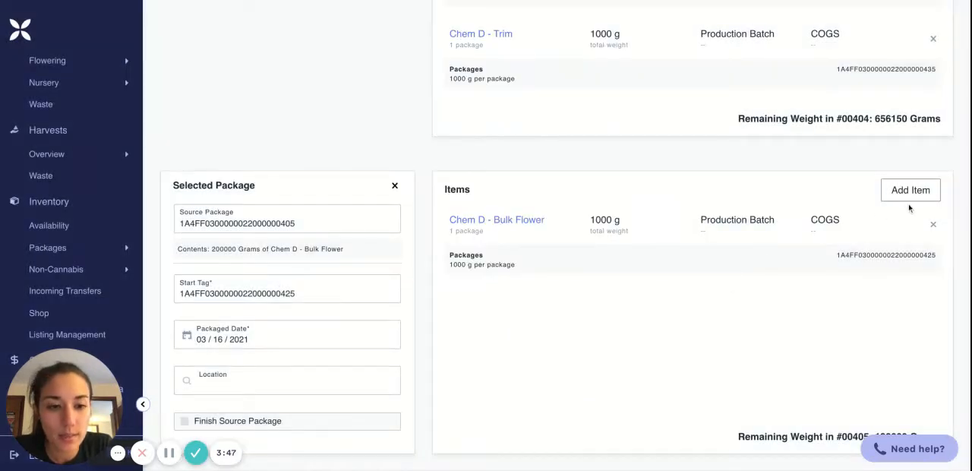
- Add a Chem D - A Buds item to the split of the source package ending in 405, with 2 packages of 200 g each
{"action": "left_click", "coordinate": [903, 190]}
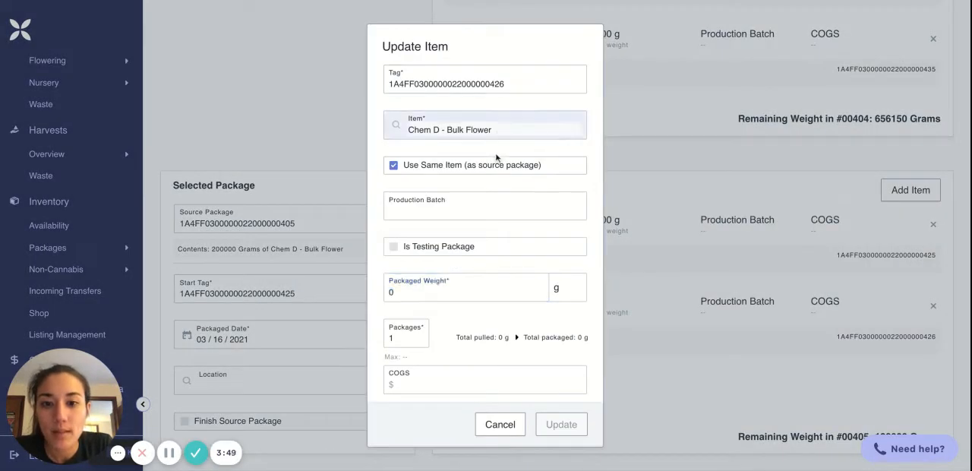
{"action": "left_click", "coordinate": [520, 134]}
{"action": "left_click", "coordinate": [486, 186]}
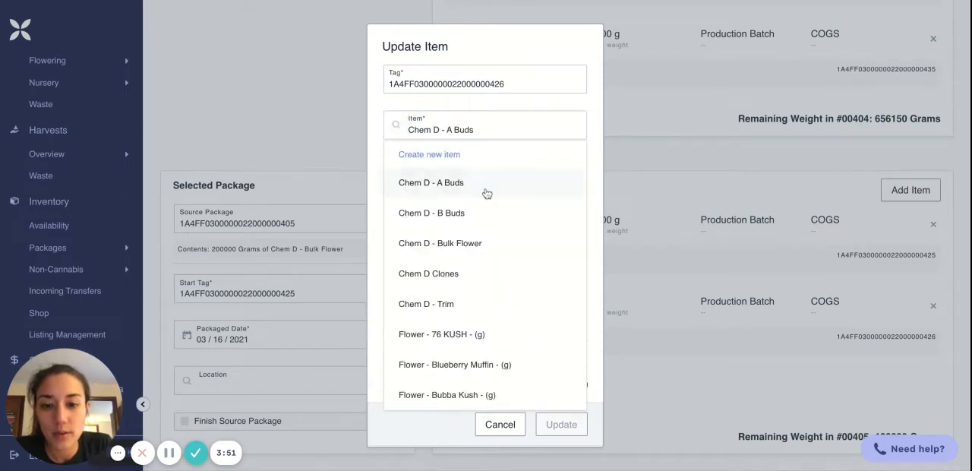
{"action": "left_click", "coordinate": [448, 287]}
{"action": "type", "text": "100"}
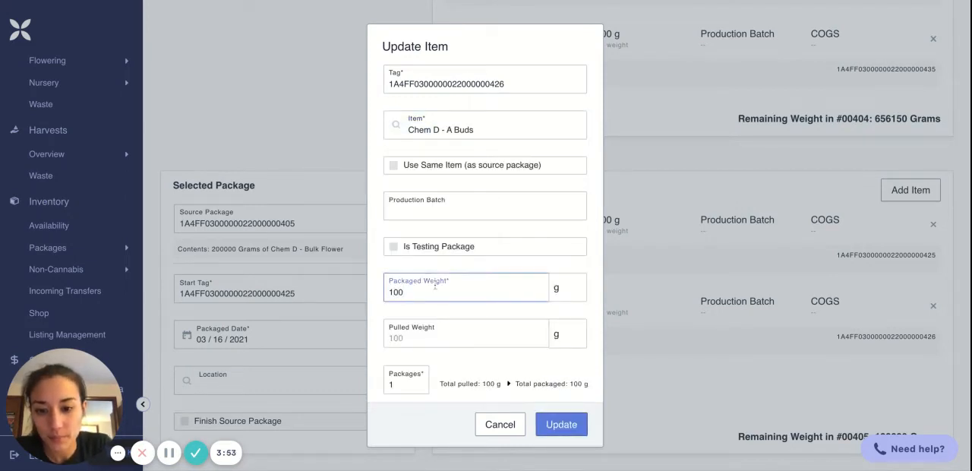
{"action": "key", "text": "BackSpace"}
{"action": "key", "text": "BackSpace"}
{"action": "key", "text": "BackSpace"}
{"action": "type", "text": "200"}
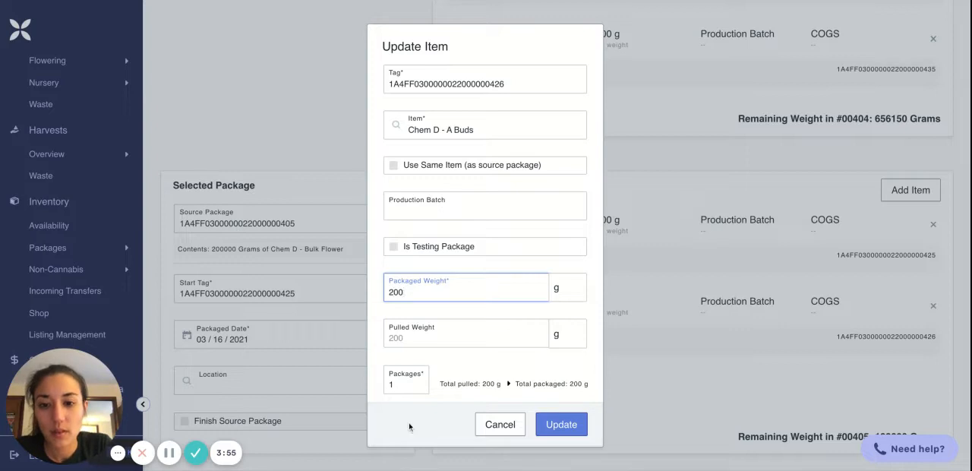
{"action": "double_click", "coordinate": [409, 383]}
{"action": "left_click", "coordinate": [558, 425]}
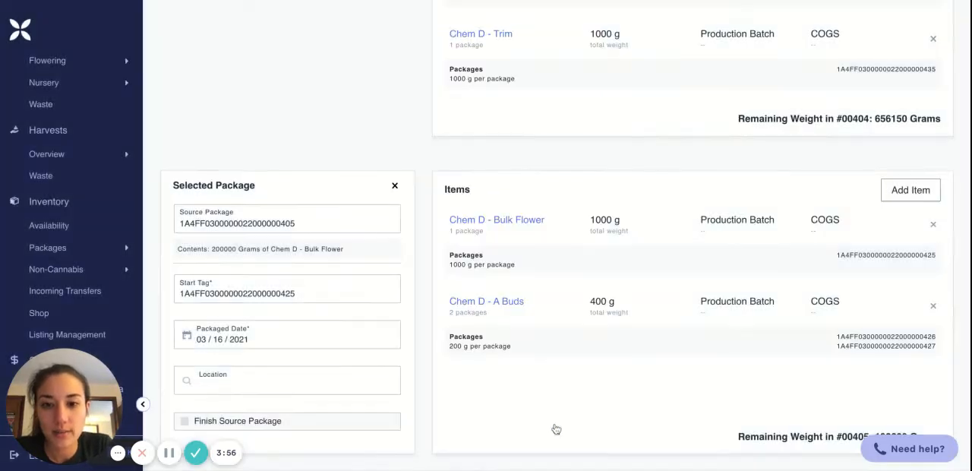
- Add a Chem D - B Buds item to the split of the source package ending in 405, with 3 packages of 300 g each
{"action": "left_click", "coordinate": [911, 192]}
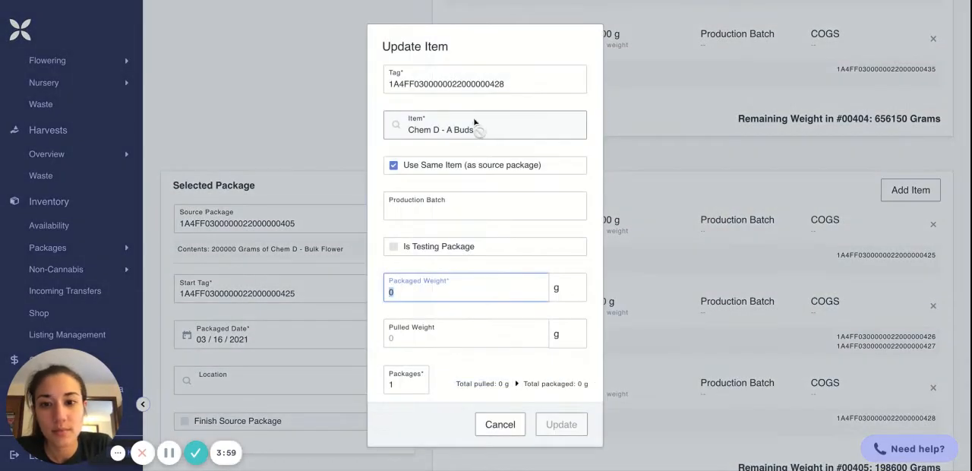
{"action": "left_click", "coordinate": [504, 128]}
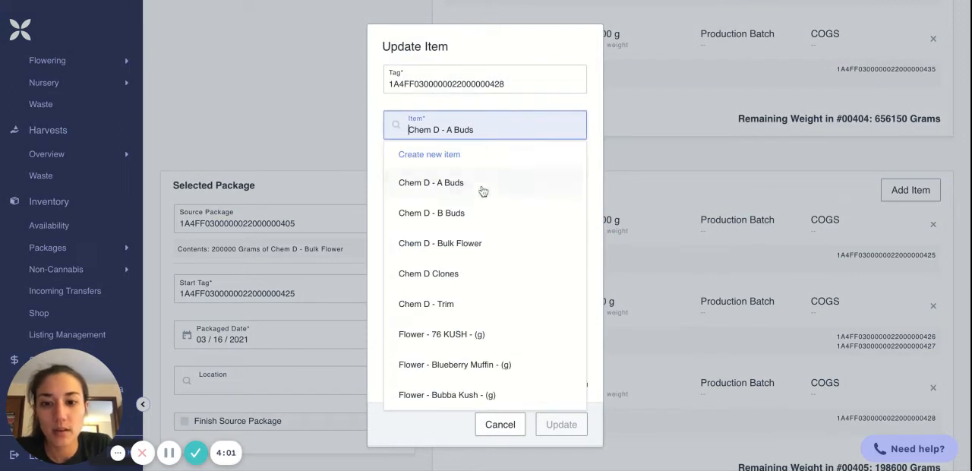
{"action": "left_click", "coordinate": [476, 214]}
{"action": "double_click", "coordinate": [443, 297]}
{"action": "type", "text": "200"}
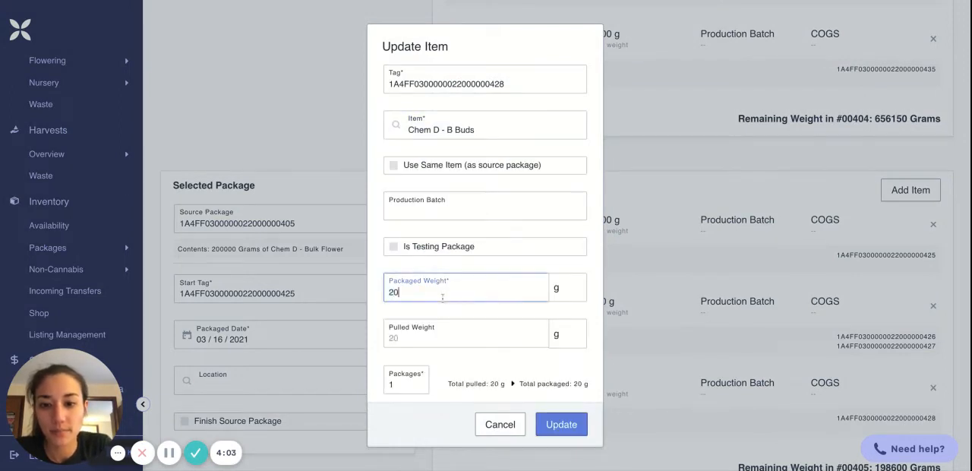
{"action": "key", "text": "BackSpace"}
{"action": "key", "text": "BackSpace"}
{"action": "key", "text": "BackSpace"}
{"action": "type", "text": "300"}
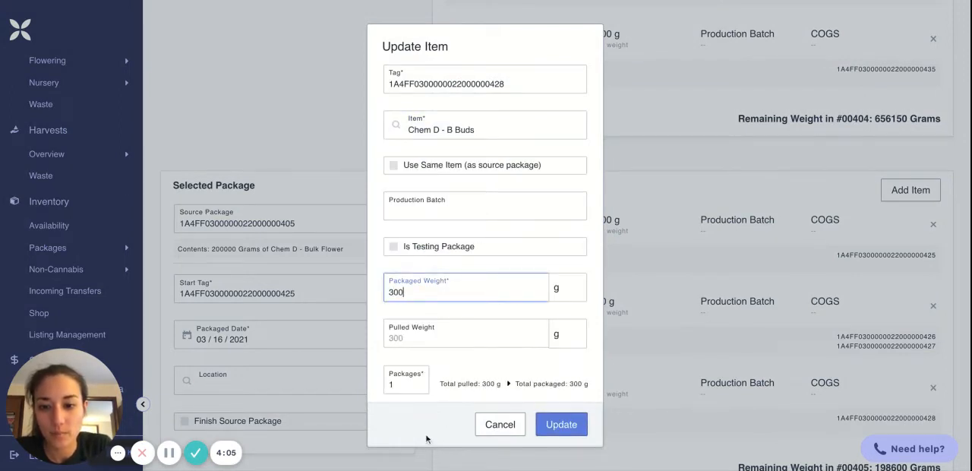
{"action": "double_click", "coordinate": [395, 376]}
{"action": "type", "text": "3"}
{"action": "left_click", "coordinate": [568, 423]}
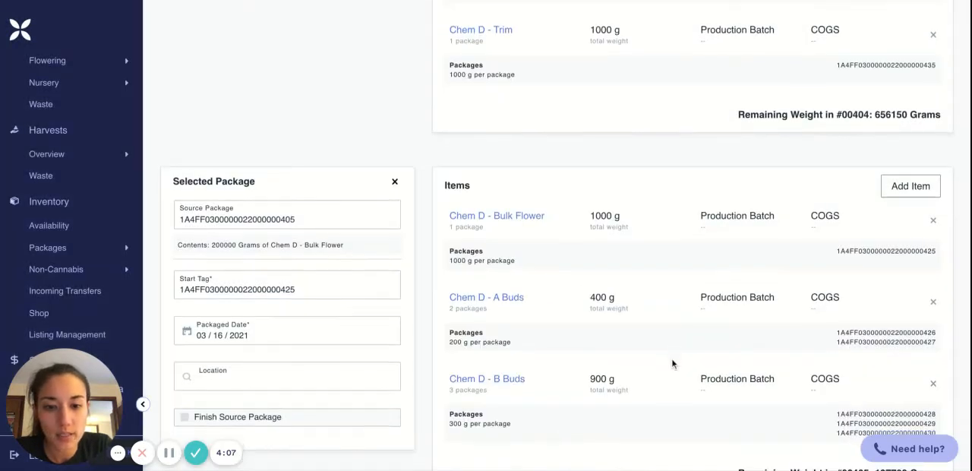
- Add a Chem D - Trim item to the split of the source package ending in 405, with 1 package of 1,000 g
{"action": "scroll", "coordinate": [688, 353], "scroll_direction": "down", "scroll_amount": 1}
{"action": "left_click", "coordinate": [912, 159]}
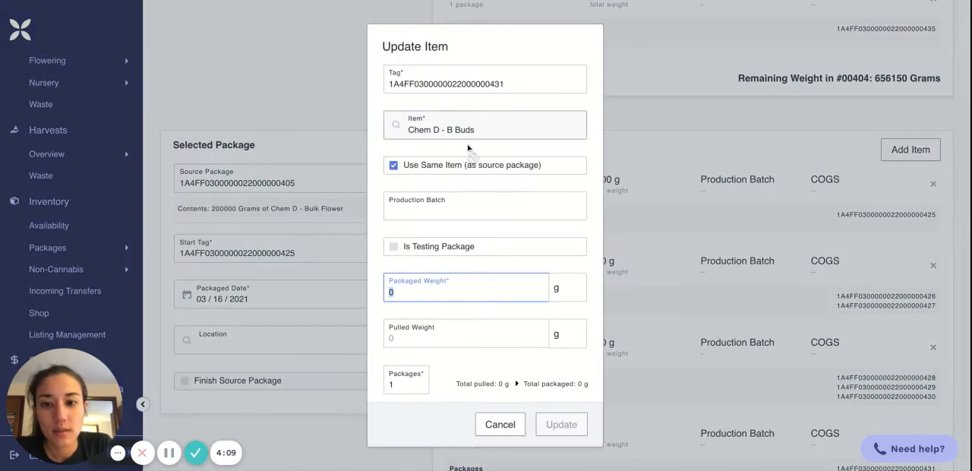
{"action": "left_click", "coordinate": [486, 135]}
{"action": "left_click", "coordinate": [439, 308]}
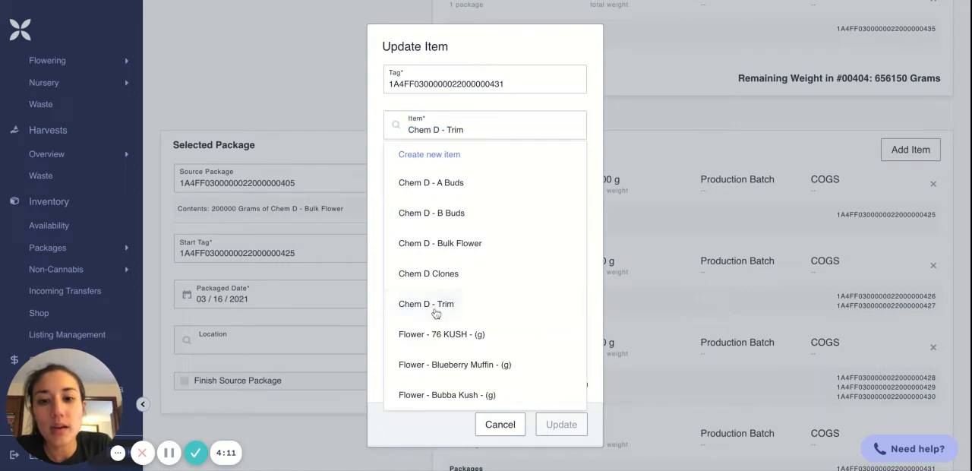
{"action": "double_click", "coordinate": [432, 295]}
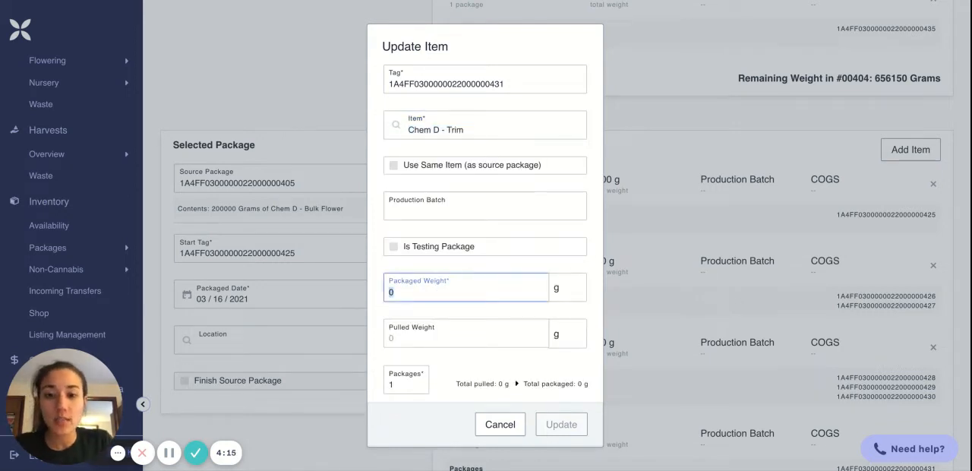
{"action": "type", "text": "1000"}
{"action": "double_click", "coordinate": [402, 383]}
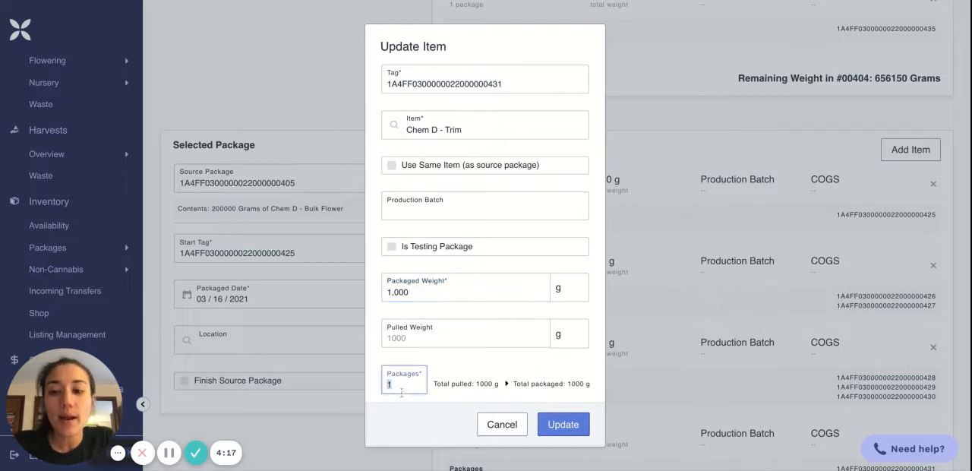
{"action": "left_click", "coordinate": [580, 422]}
- Compare the start tags and the package tags assigned to the items of both source packages, looking for overlaps
{"action": "scroll", "coordinate": [571, 416], "scroll_direction": "down", "scroll_amount": 1}
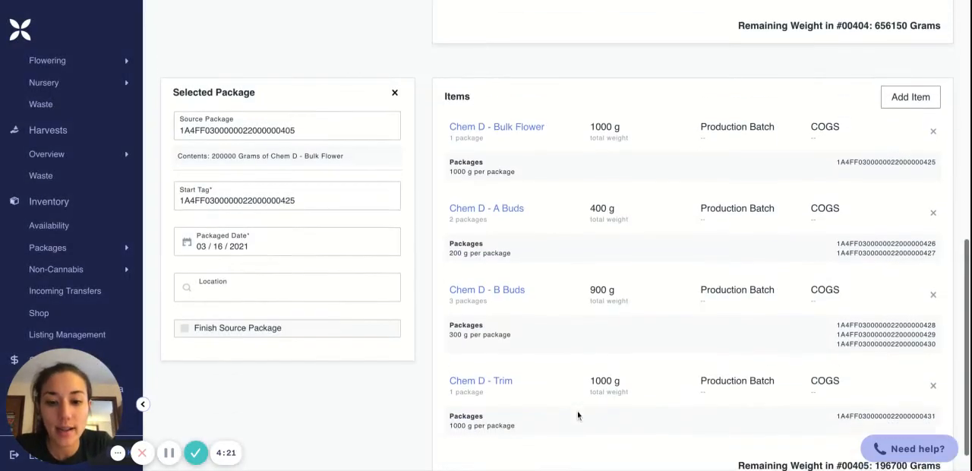
{"action": "scroll", "coordinate": [578, 415], "scroll_direction": "up", "scroll_amount": 4}
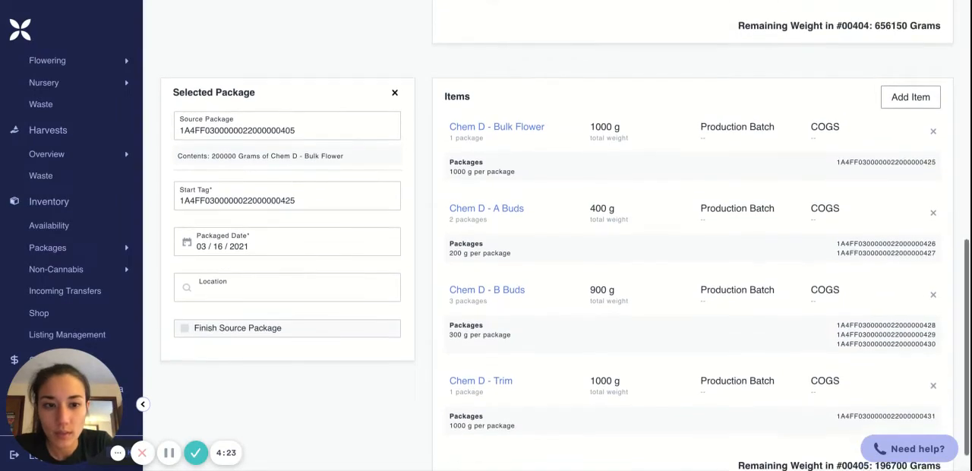
{"action": "scroll", "coordinate": [701, 345], "scroll_direction": "up", "scroll_amount": 3}
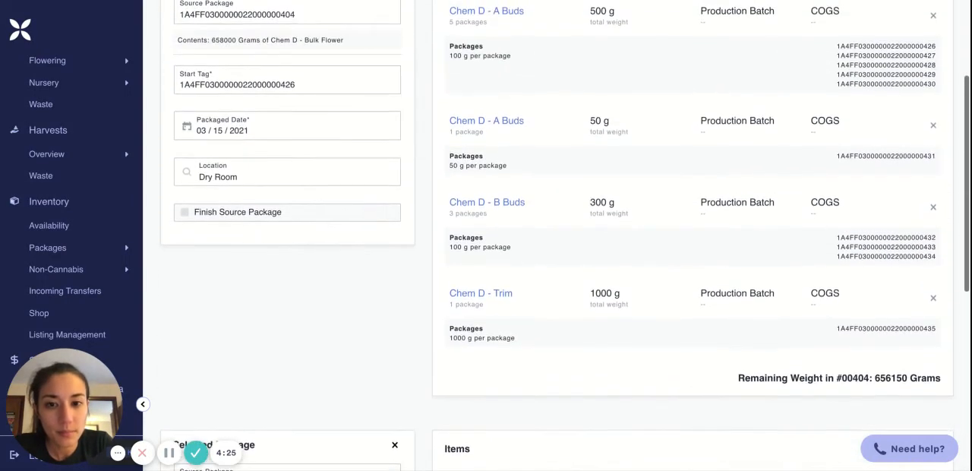
{"action": "scroll", "coordinate": [701, 345], "scroll_direction": "down", "scroll_amount": 3}
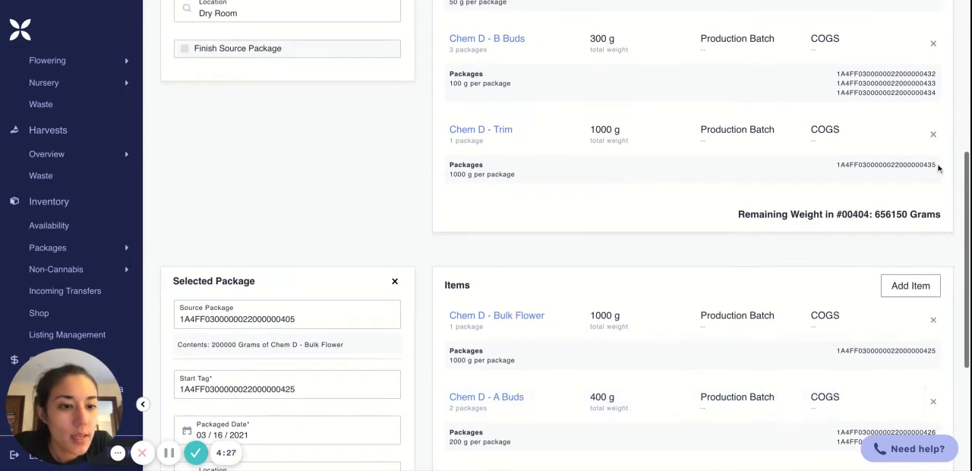
{"action": "scroll", "coordinate": [924, 189], "scroll_direction": "down", "scroll_amount": 1}
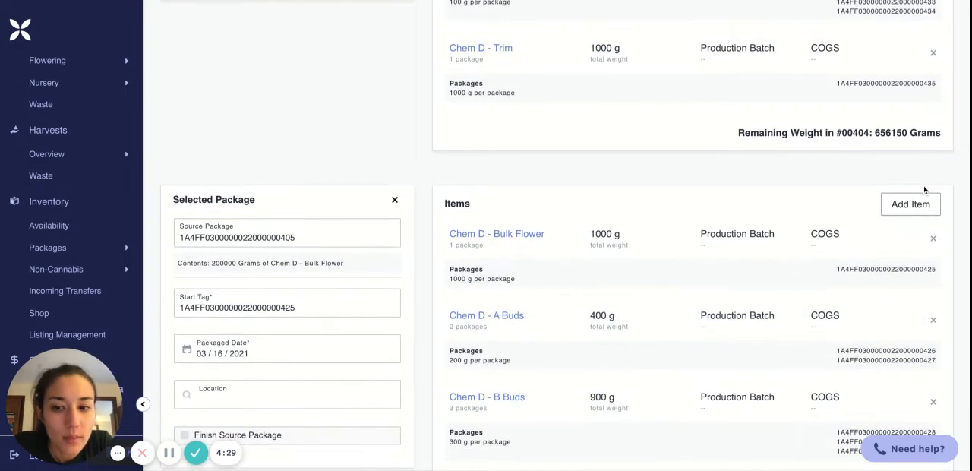
{"action": "scroll", "coordinate": [919, 131], "scroll_direction": "down", "scroll_amount": 1}
{"action": "scroll", "coordinate": [919, 131], "scroll_direction": "up", "scroll_amount": 1}
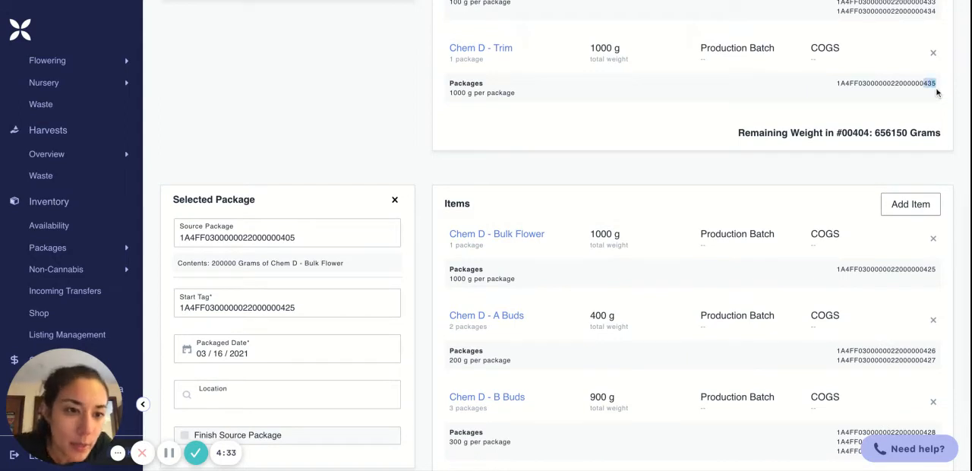
{"action": "left_click", "coordinate": [918, 268]}
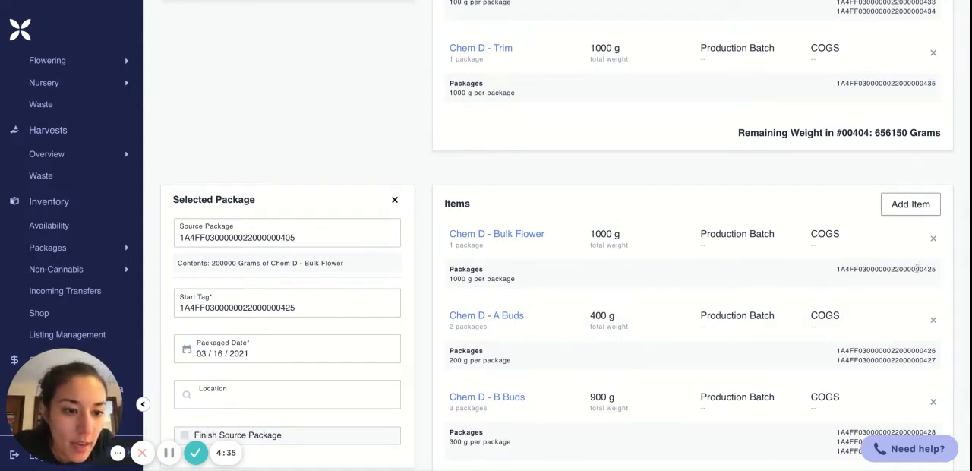
{"action": "scroll", "coordinate": [918, 269], "scroll_direction": "up", "scroll_amount": 4}
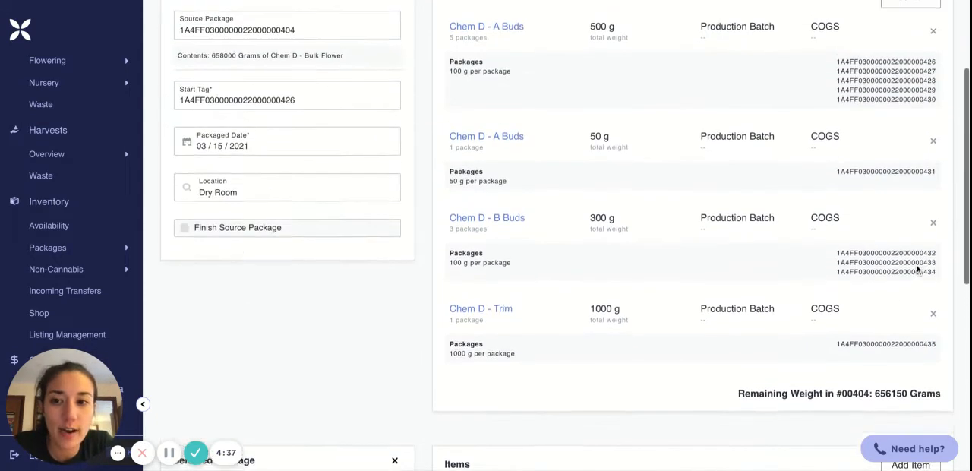
{"action": "left_click", "coordinate": [321, 120]}
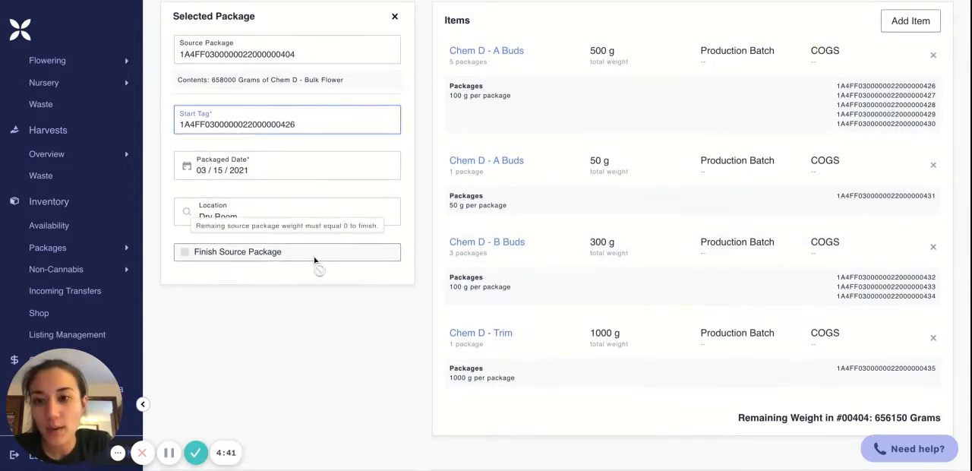
{"action": "scroll", "coordinate": [356, 317], "scroll_direction": "down", "scroll_amount": 4}
- Clear the mistakenly edited source package of the second split and reselect the package ending in 405
{"action": "left_click", "coordinate": [337, 278]}
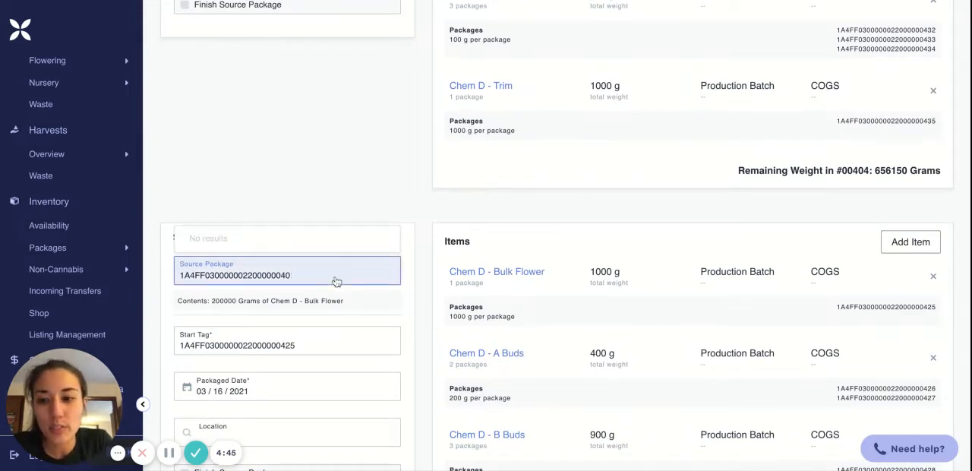
{"action": "left_click", "coordinate": [307, 342]}
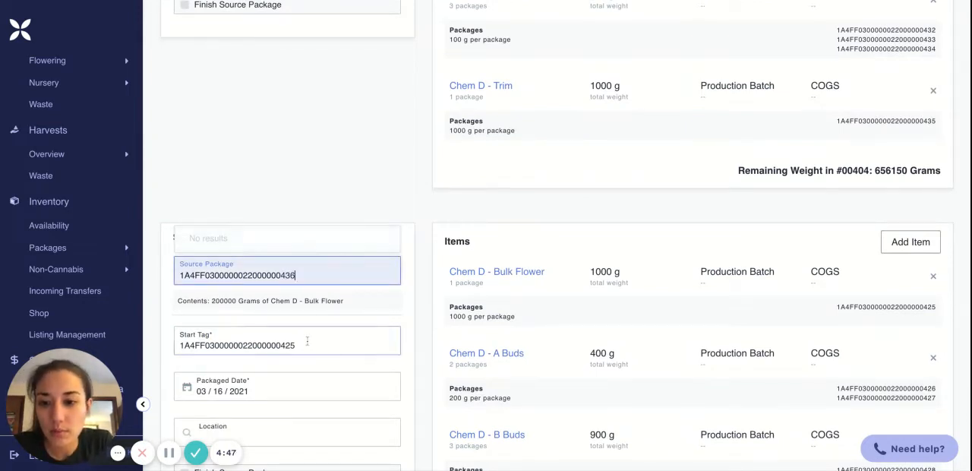
{"action": "left_click", "coordinate": [317, 279]}
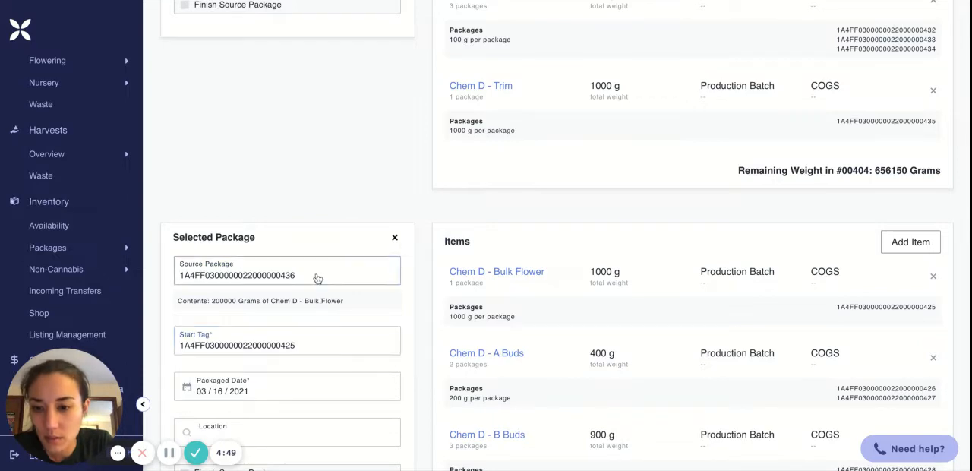
{"action": "key", "text": "super+a"}
{"action": "key", "text": "BackSpace"}
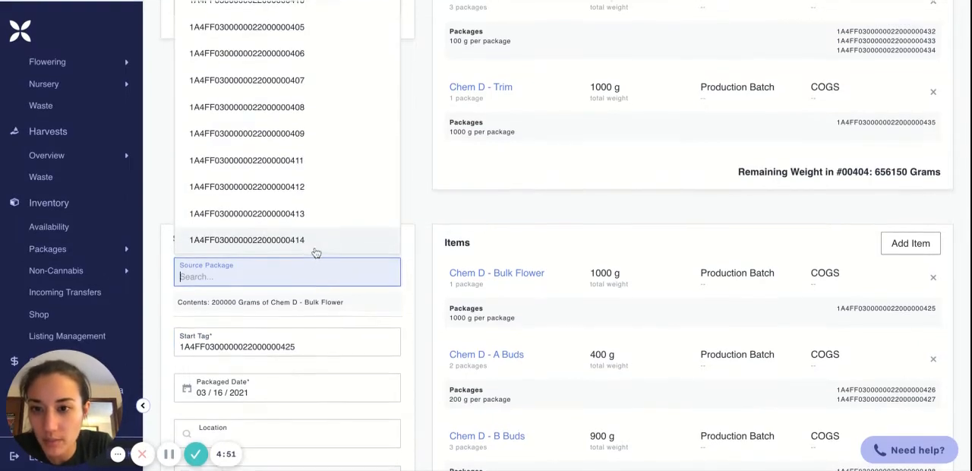
{"action": "scroll", "coordinate": [438, 149], "scroll_direction": "up", "scroll_amount": 5}
{"action": "scroll", "coordinate": [438, 152], "scroll_direction": "down", "scroll_amount": 1}
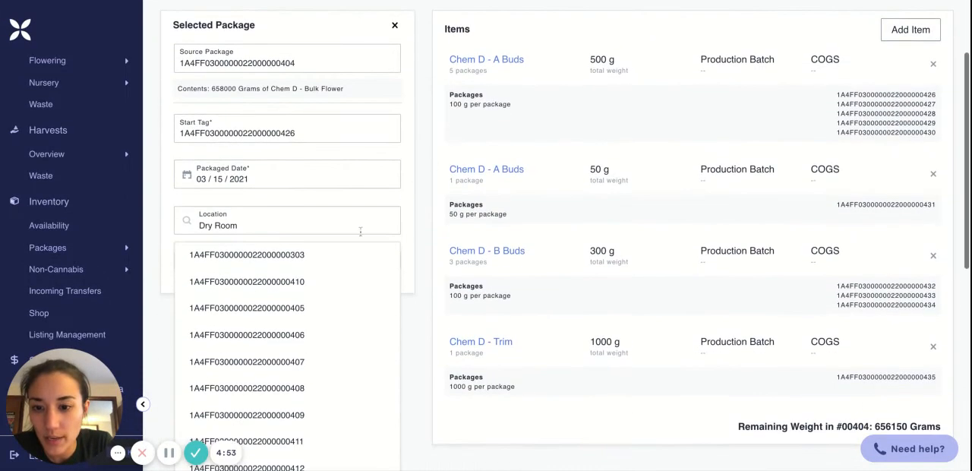
{"action": "left_click", "coordinate": [306, 314]}
{"action": "scroll", "coordinate": [440, 339], "scroll_direction": "down", "scroll_amount": 1}
{"action": "scroll", "coordinate": [441, 339], "scroll_direction": "down", "scroll_amount": 3}
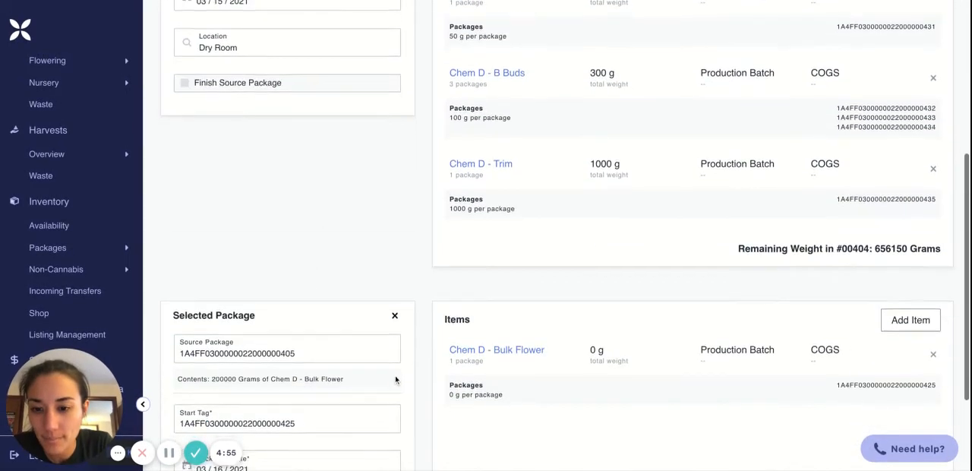
- Set the start tag for the split of the source package ending in 405 to the tag ending in 436
{"action": "left_click", "coordinate": [341, 304]}
{"action": "key", "text": "BackSpace"}
{"action": "type", "text": "31"}
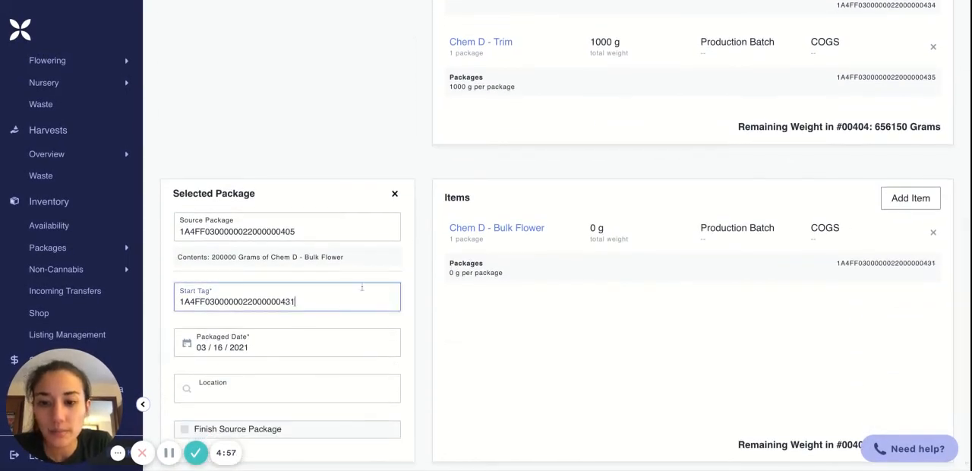
{"action": "scroll", "coordinate": [385, 206], "scroll_direction": "down", "scroll_amount": 1}
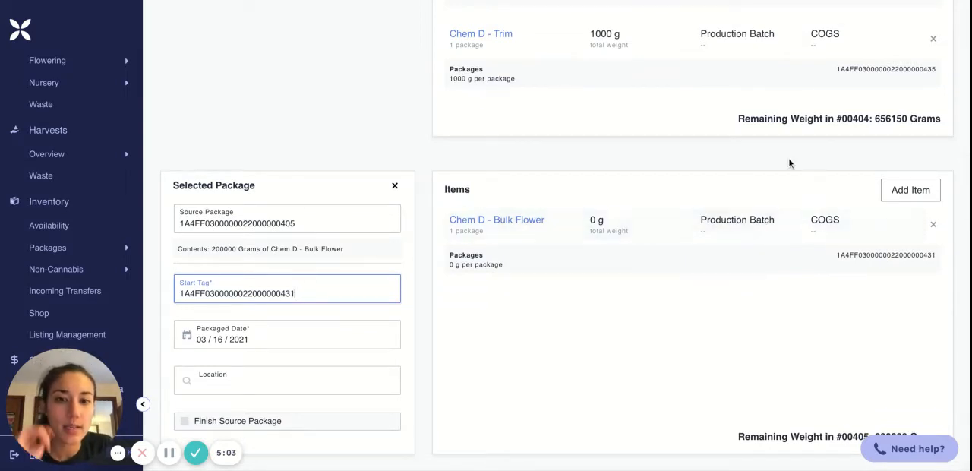
{"action": "scroll", "coordinate": [788, 157], "scroll_direction": "up", "scroll_amount": 1}
{"action": "key", "text": "BackSpace"}
{"action": "type", "text": "6"}
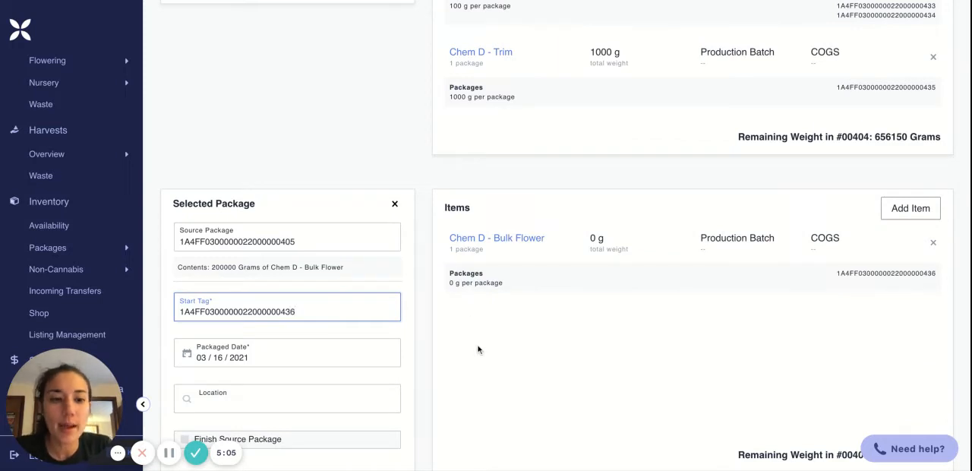
- Add a Chem D - A Buds item to the second split with the same-item option off and 2 packages of 100 g each
{"action": "scroll", "coordinate": [314, 297], "scroll_direction": "up", "scroll_amount": 4}
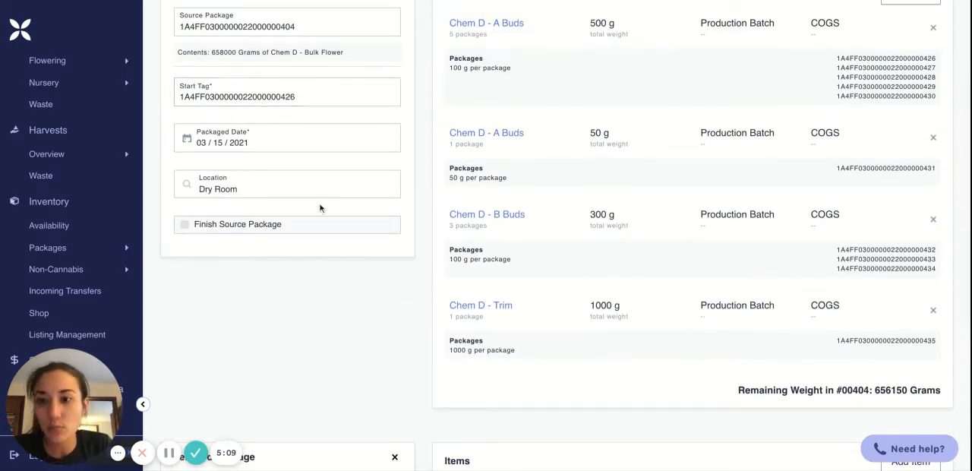
{"action": "scroll", "coordinate": [321, 208], "scroll_direction": "down", "scroll_amount": 4}
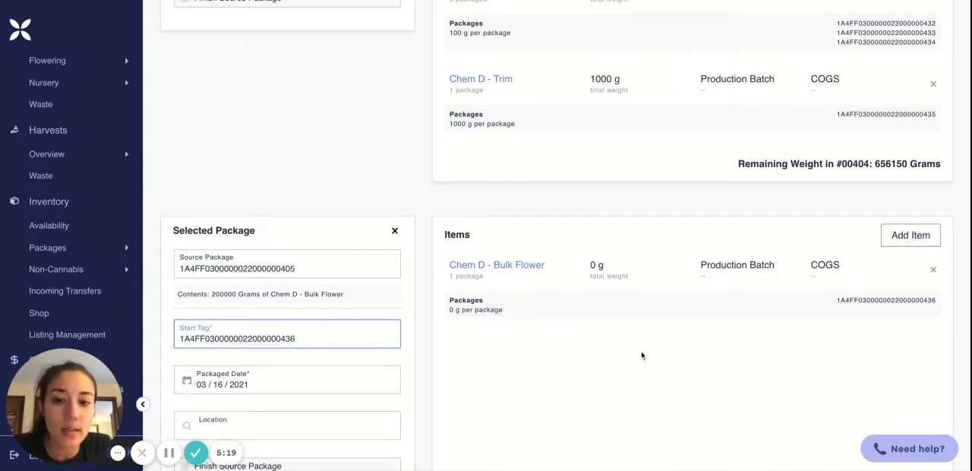
{"action": "scroll", "coordinate": [642, 356], "scroll_direction": "down", "scroll_amount": 1}
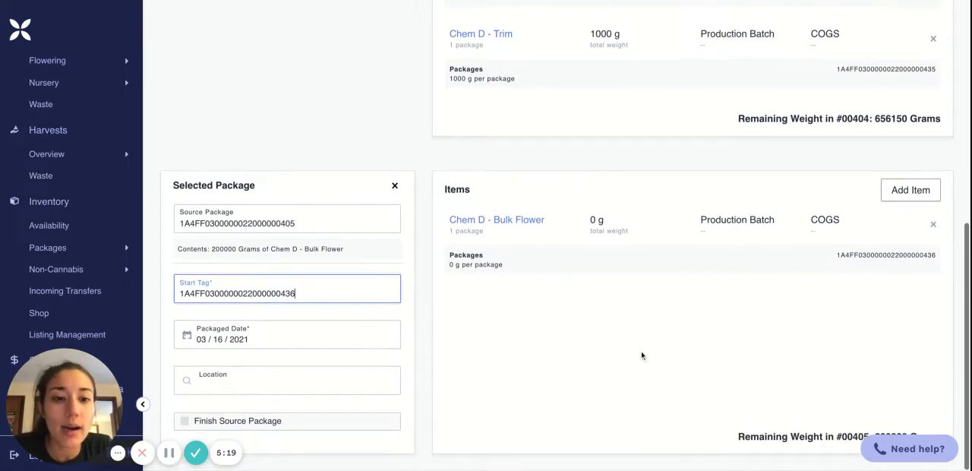
{"action": "left_click", "coordinate": [893, 198]}
{"action": "left_click", "coordinate": [504, 161]}
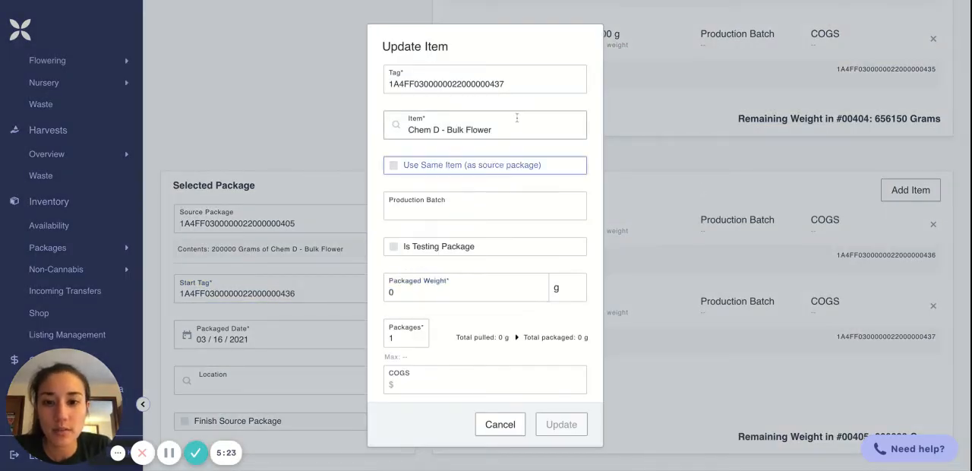
{"action": "left_click", "coordinate": [516, 124]}
{"action": "left_click", "coordinate": [501, 183]}
{"action": "left_click", "coordinate": [437, 295]}
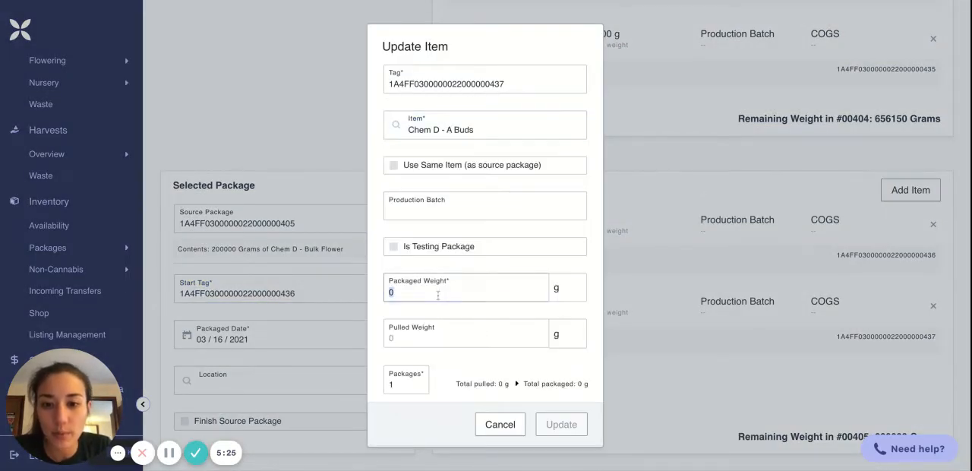
{"action": "type", "text": "100"}
{"action": "double_click", "coordinate": [406, 385]}
{"action": "type", "text": "2"}
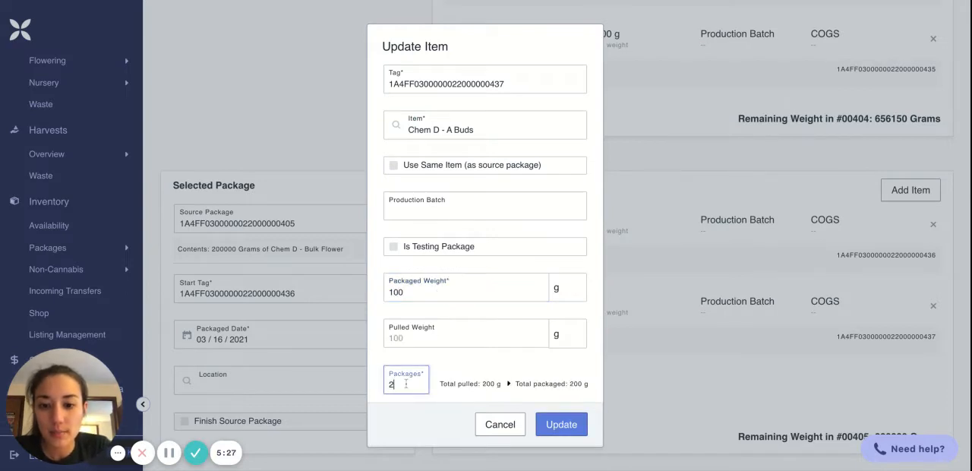
{"action": "left_click", "coordinate": [564, 427]}
- Add a Chem D - B Buds item to the second split with 3 packages of 300 g each
{"action": "left_click", "coordinate": [916, 195]}
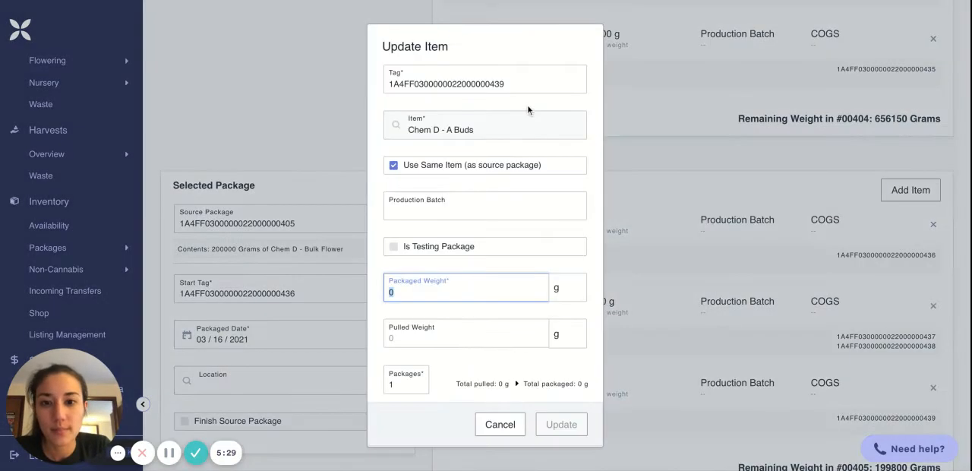
{"action": "left_click", "coordinate": [505, 126]}
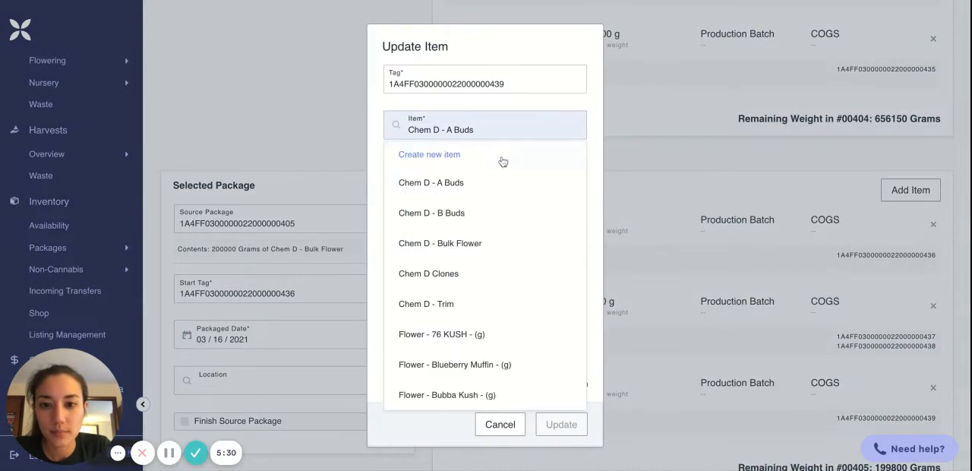
{"action": "left_click", "coordinate": [488, 212]}
{"action": "left_click", "coordinate": [456, 283]}
{"action": "type", "text": "300"}
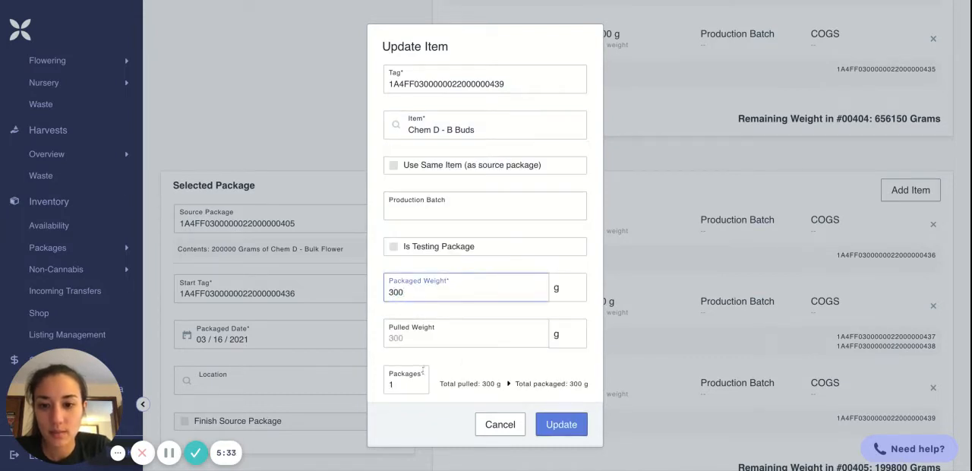
{"action": "double_click", "coordinate": [410, 384]}
{"action": "type", "text": "3"}
{"action": "scroll", "coordinate": [548, 395], "scroll_direction": "down", "scroll_amount": 1}
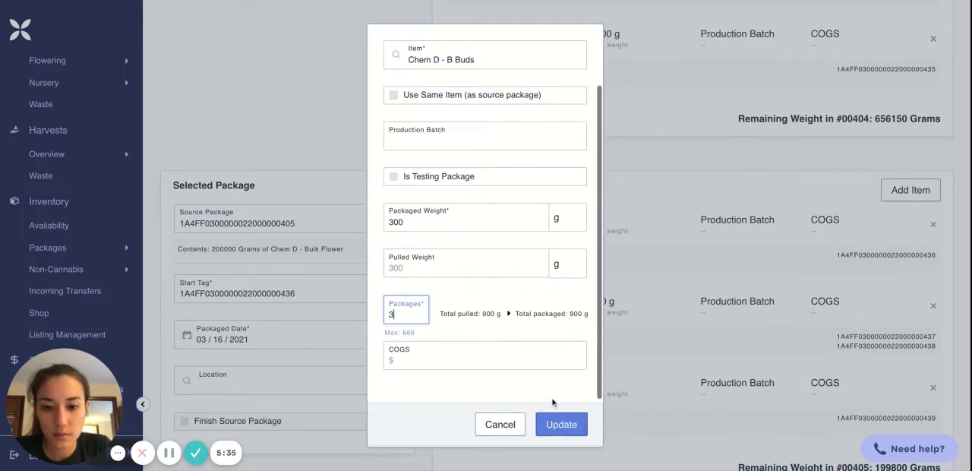
{"action": "left_click", "coordinate": [561, 423]}
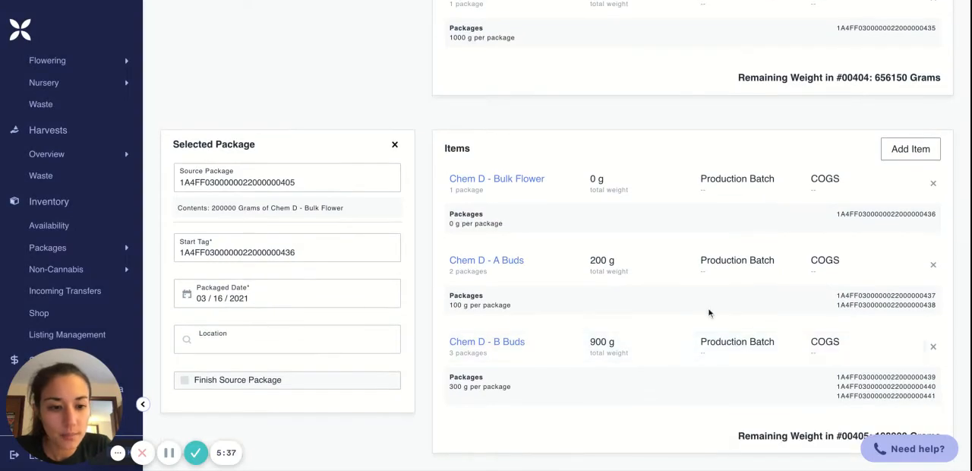
- Add another package to the split form and select the source package whose tag ends in 410
{"action": "scroll", "coordinate": [710, 312], "scroll_direction": "up", "scroll_amount": 1}
{"action": "scroll", "coordinate": [710, 312], "scroll_direction": "up", "scroll_amount": 6}
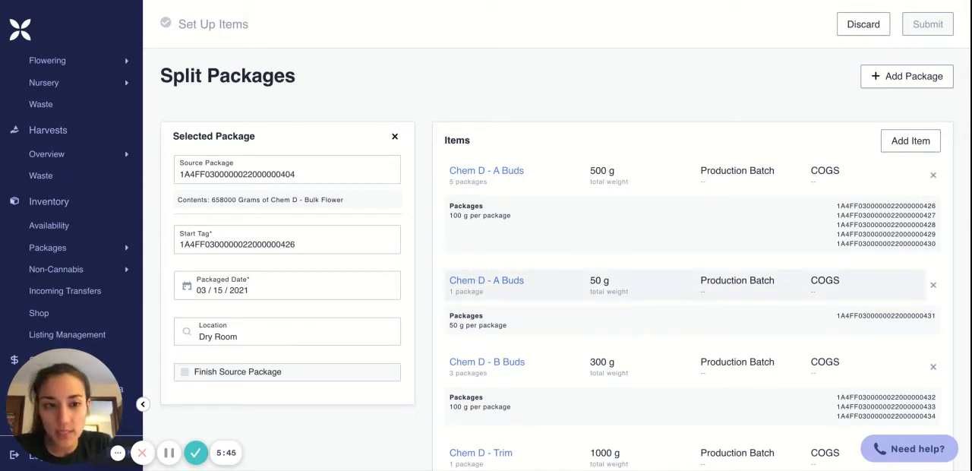
{"action": "left_click", "coordinate": [876, 85]}
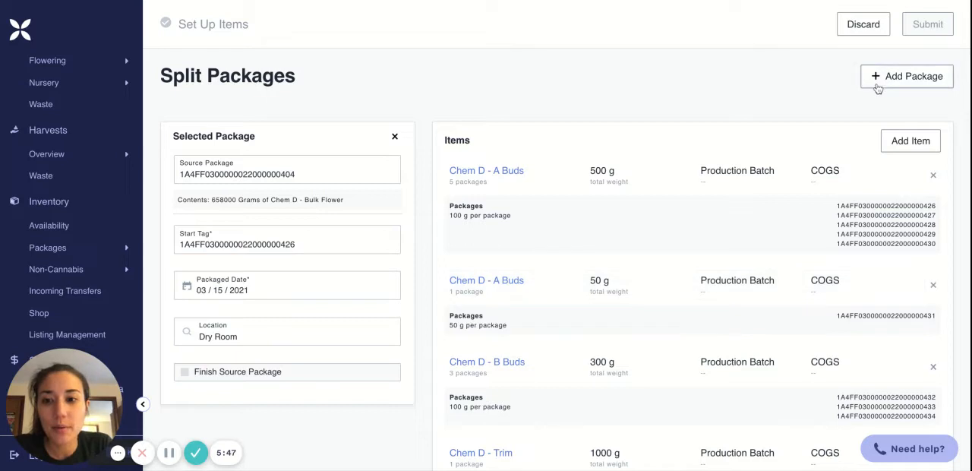
{"action": "left_click", "coordinate": [278, 176]}
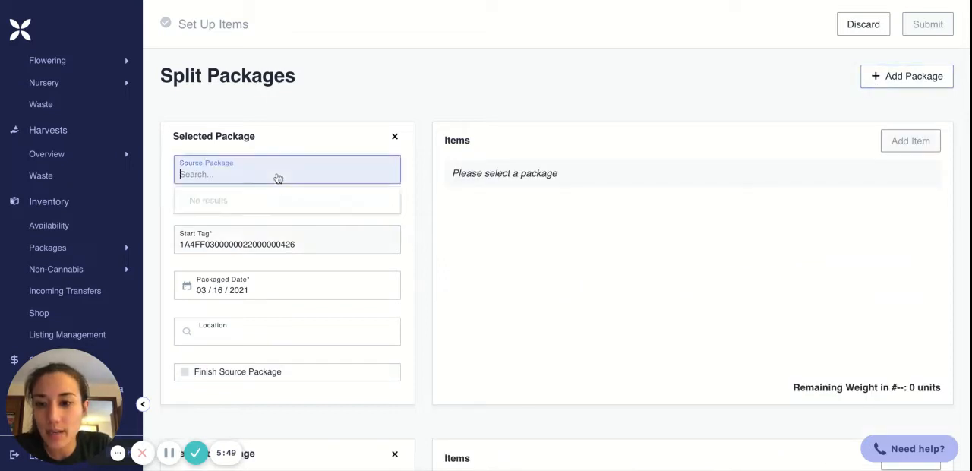
{"action": "type", "text": "3"}
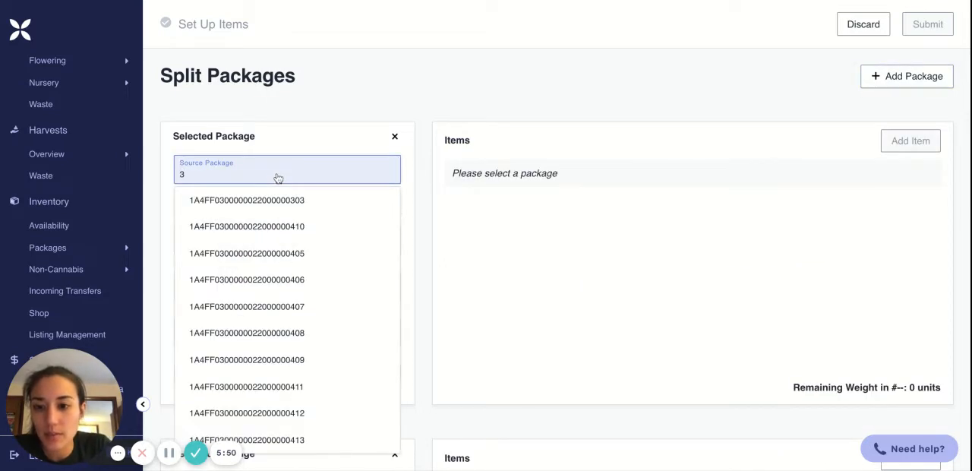
{"action": "left_click", "coordinate": [278, 226]}
- Set the start tag for the split of the source package ending in 410 to the tag ending in 442
{"action": "left_click", "coordinate": [315, 246]}
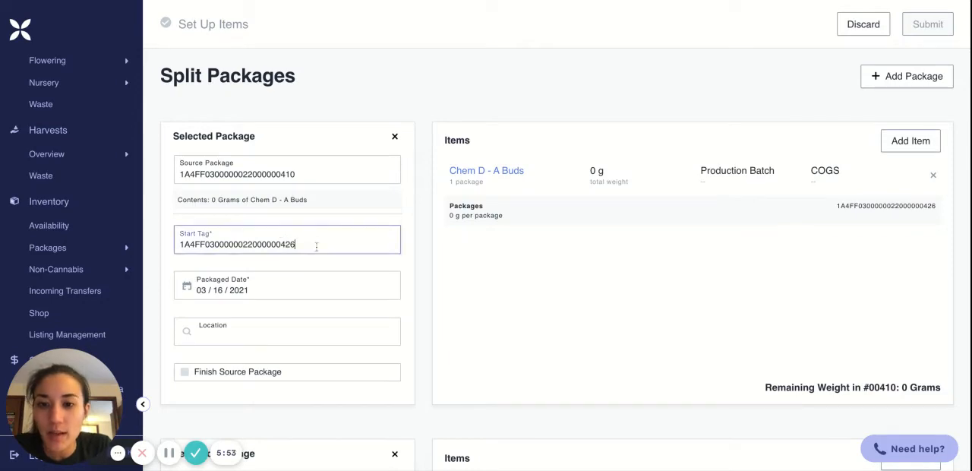
{"action": "key", "text": "BackSpace"}
{"action": "key", "text": "BackSpace"}
{"action": "scroll", "coordinate": [317, 247], "scroll_direction": "down", "scroll_amount": 10}
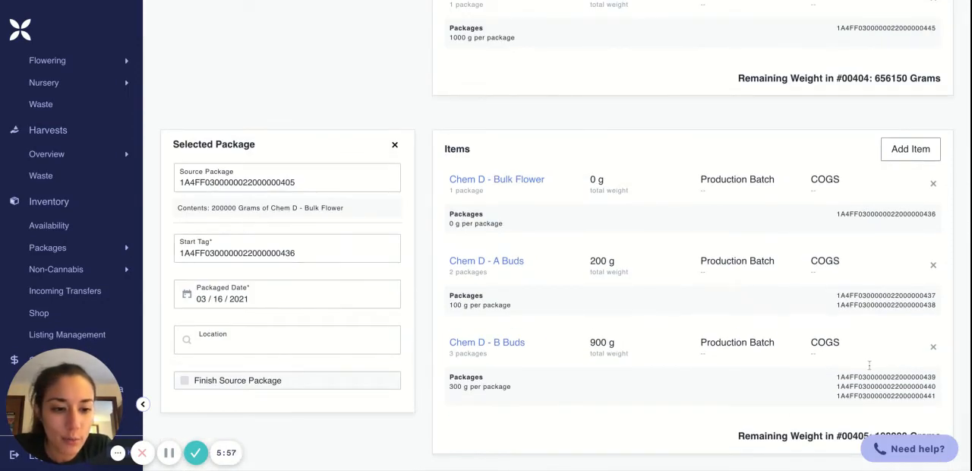
{"action": "scroll", "coordinate": [869, 365], "scroll_direction": "up", "scroll_amount": 10}
{"action": "type", "text": "42"}
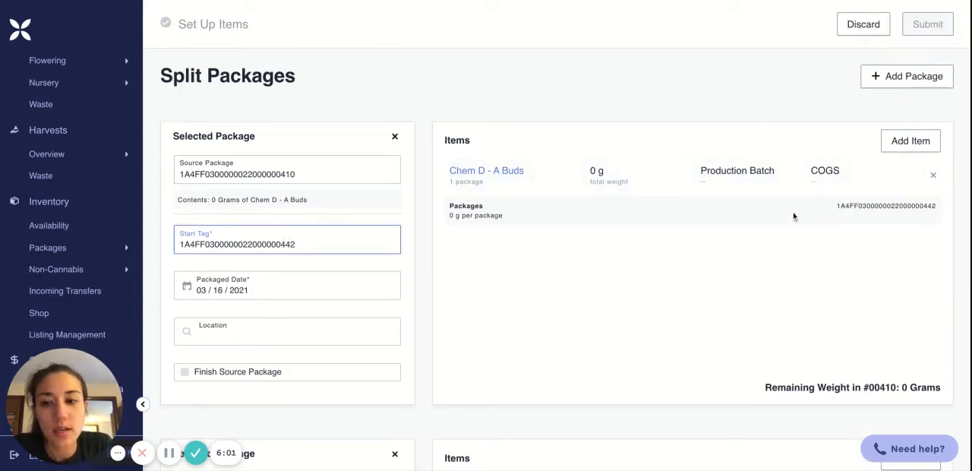
- Set the packaged date of the split ending in 410 to 03/15/2021 and its Chem D - A Buds item to 100 g
{"action": "left_click", "coordinate": [290, 290]}
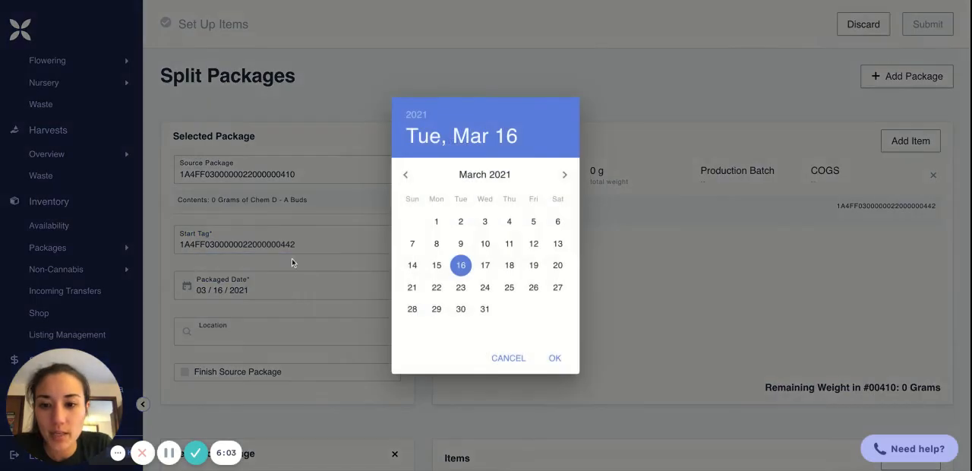
{"action": "left_click", "coordinate": [435, 265]}
{"action": "left_click", "coordinate": [555, 357]}
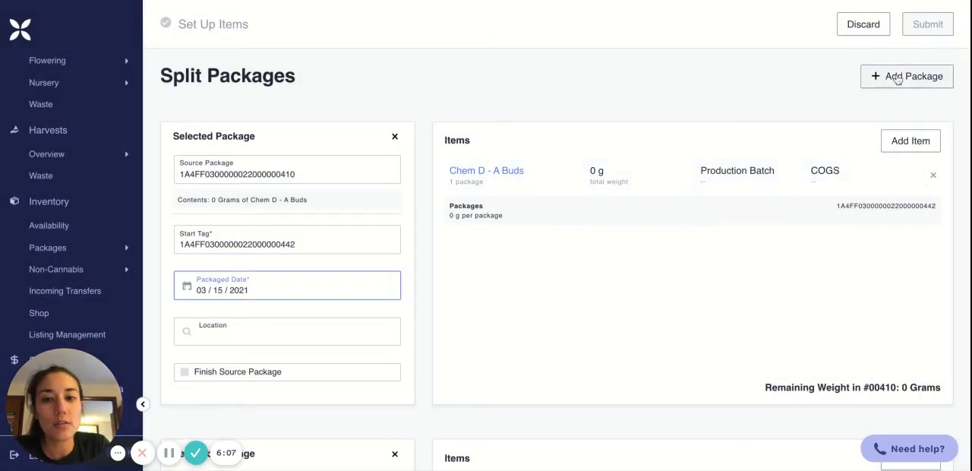
{"action": "left_click", "coordinate": [519, 172]}
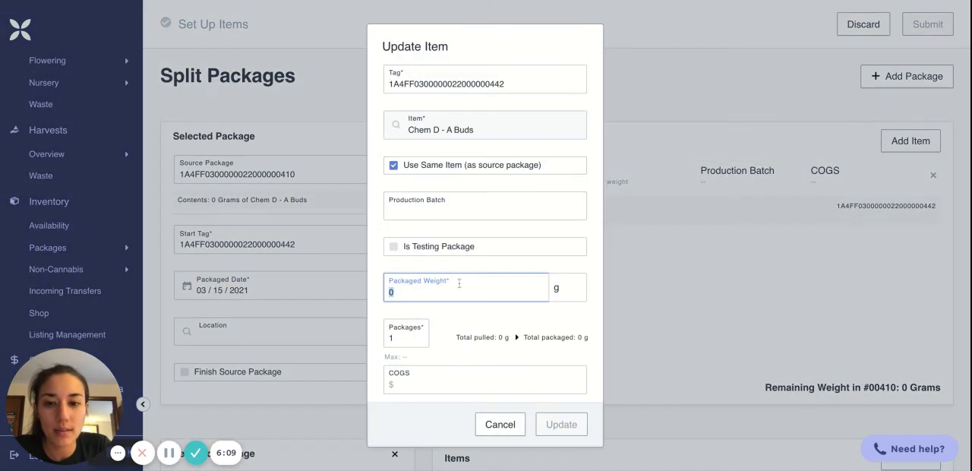
{"action": "type", "text": "100"}
{"action": "left_click", "coordinate": [562, 424]}
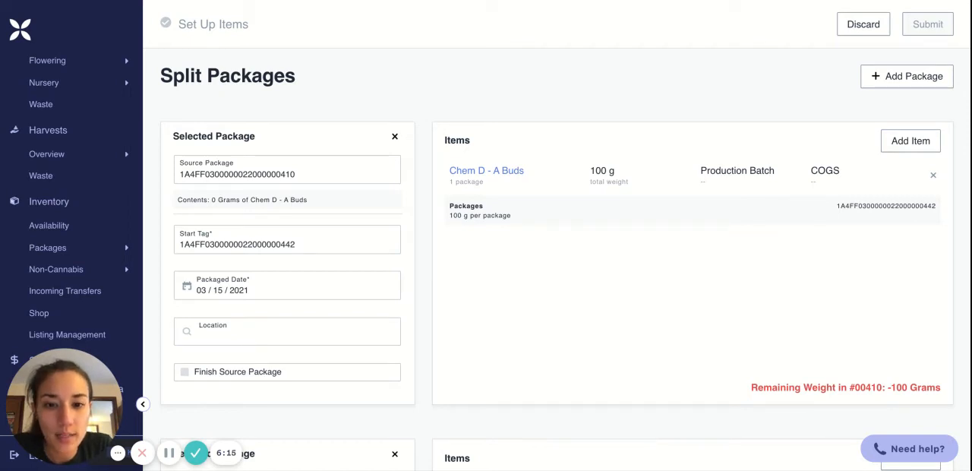
- Remove the split of the source package ending in 410 from the form
{"action": "left_click_drag", "start_coordinate": [218, 200], "coordinate": [292, 199]}
{"action": "left_click", "coordinate": [299, 177]}
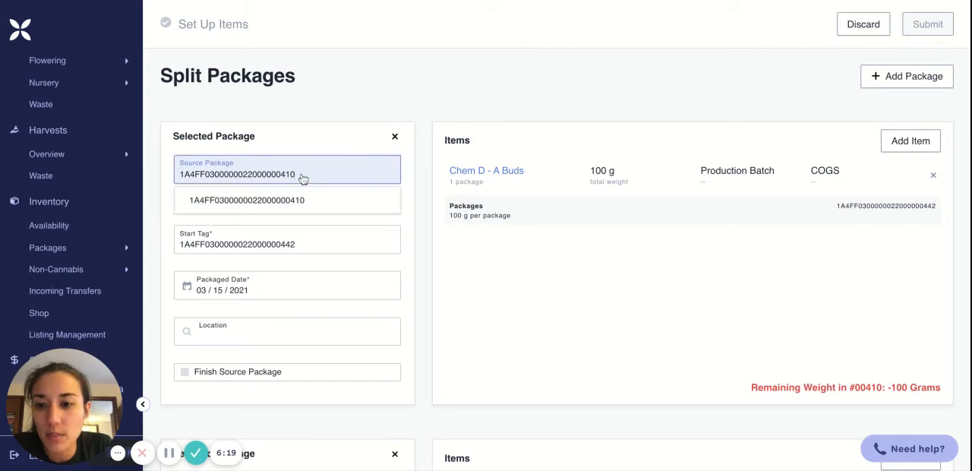
{"action": "left_click", "coordinate": [395, 137]}
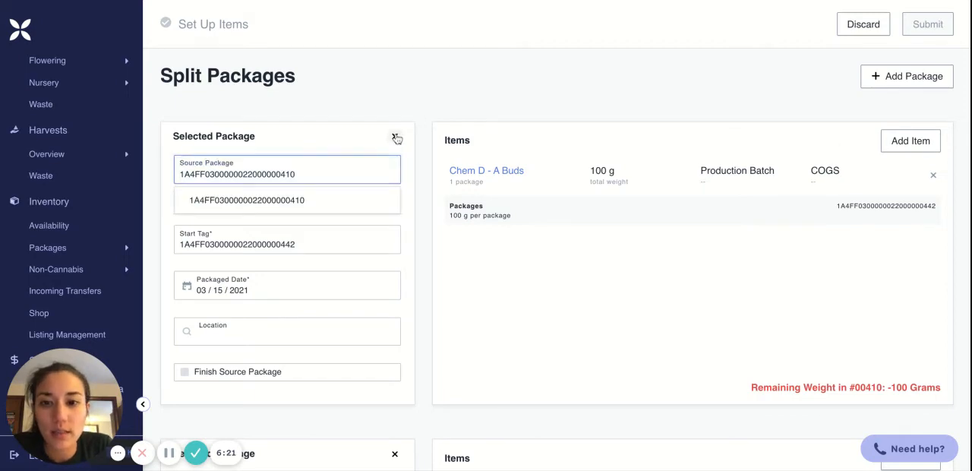
- Review the tags, weights and items of the two remaining splits for anything that prevents submission
{"action": "scroll", "coordinate": [498, 371], "scroll_direction": "down", "scroll_amount": 3}
{"action": "scroll", "coordinate": [499, 371], "scroll_direction": "up", "scroll_amount": 2}
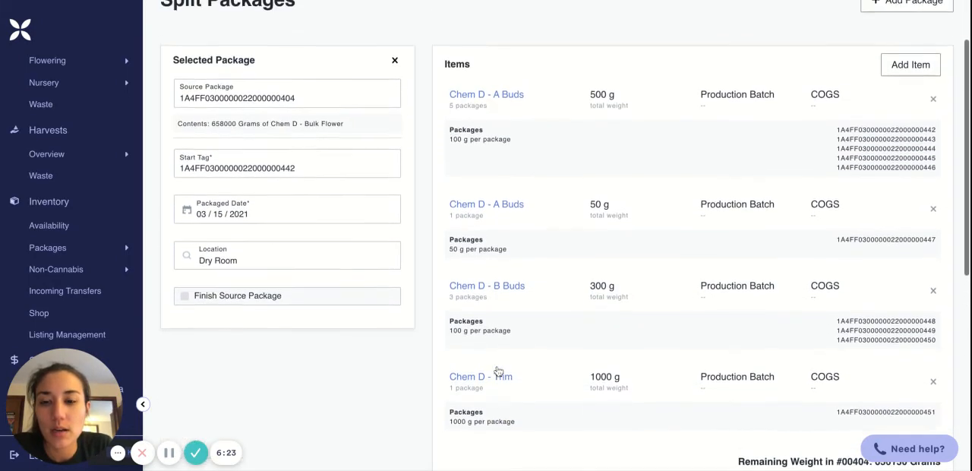
{"action": "scroll", "coordinate": [498, 371], "scroll_direction": "down", "scroll_amount": 2}
{"action": "scroll", "coordinate": [498, 371], "scroll_direction": "up", "scroll_amount": 2}
{"action": "scroll", "coordinate": [498, 371], "scroll_direction": "up", "scroll_amount": 1}
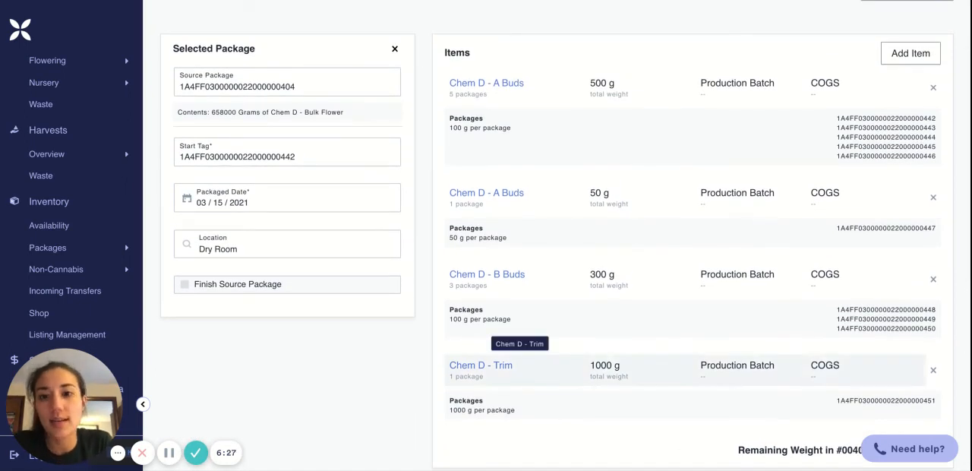
{"action": "scroll", "coordinate": [471, 343], "scroll_direction": "up", "scroll_amount": 2}
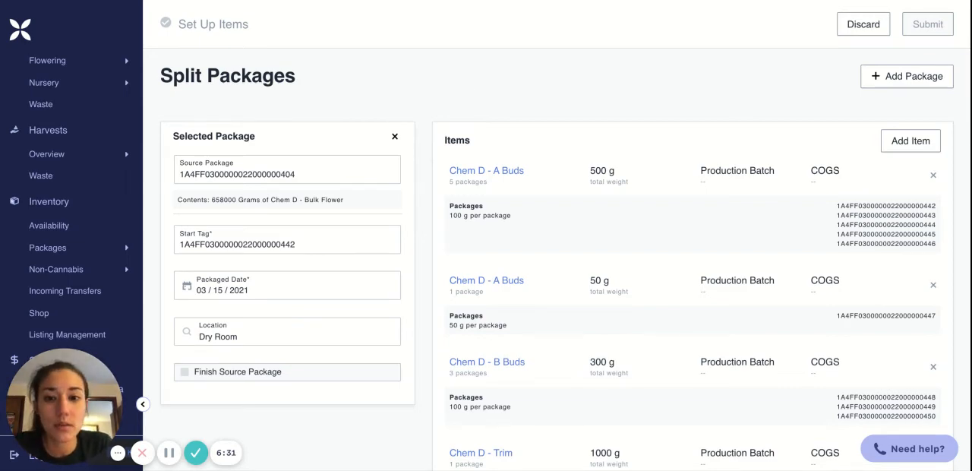
{"action": "scroll", "coordinate": [565, 304], "scroll_direction": "down", "scroll_amount": 10}
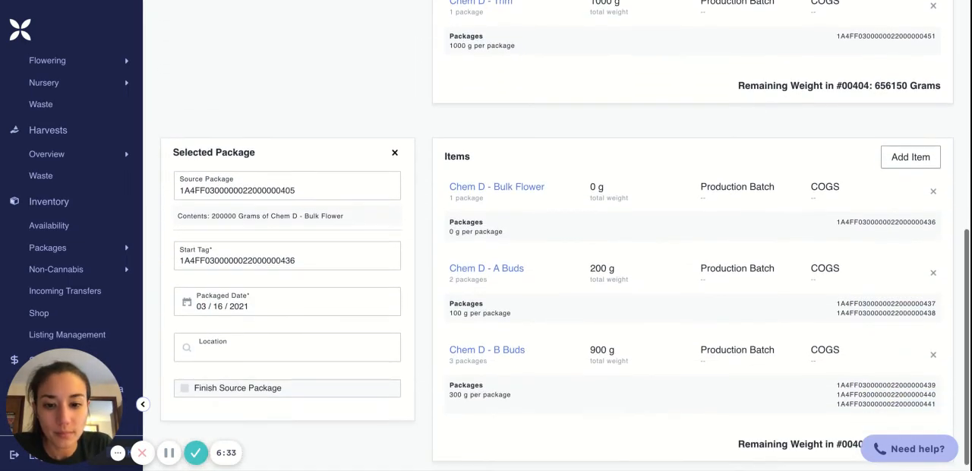
{"action": "scroll", "coordinate": [526, 176], "scroll_direction": "up", "scroll_amount": 10}
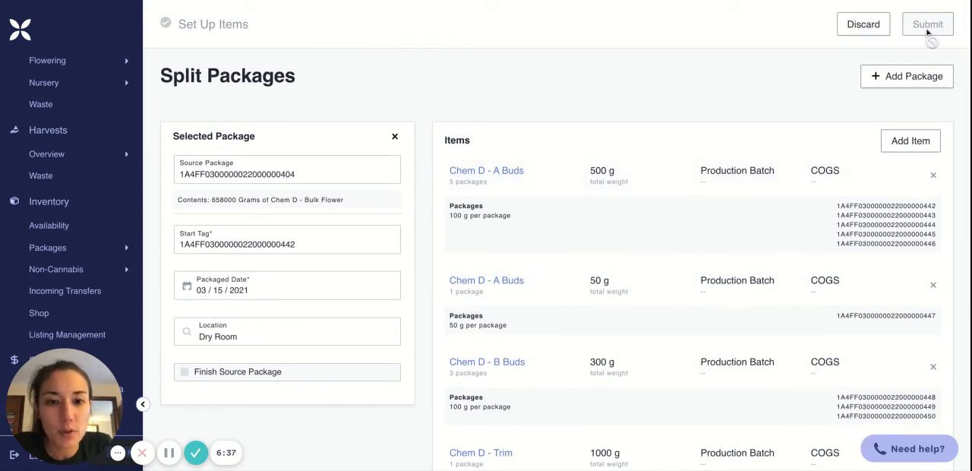
- Set the packaged weight of the Chem D - Bulk Flower item in the second split to 100 g
{"action": "scroll", "coordinate": [720, 325], "scroll_direction": "down", "scroll_amount": 7}
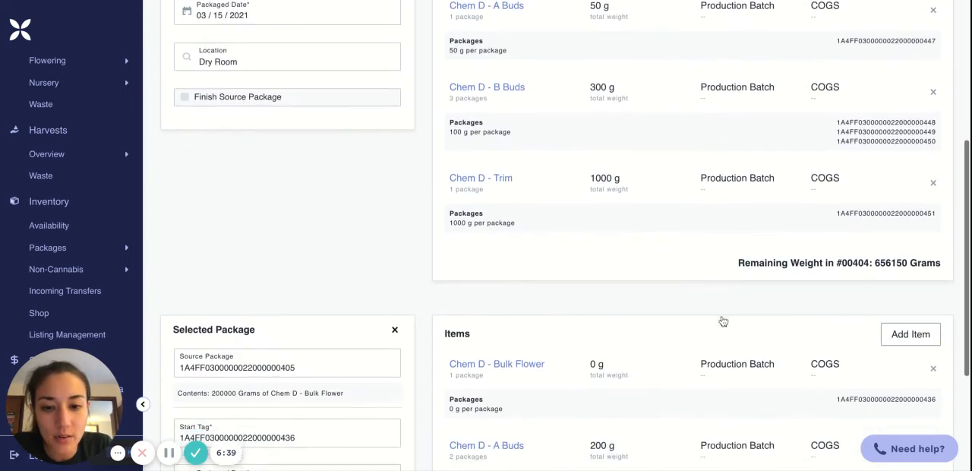
{"action": "scroll", "coordinate": [578, 332], "scroll_direction": "down", "scroll_amount": 1}
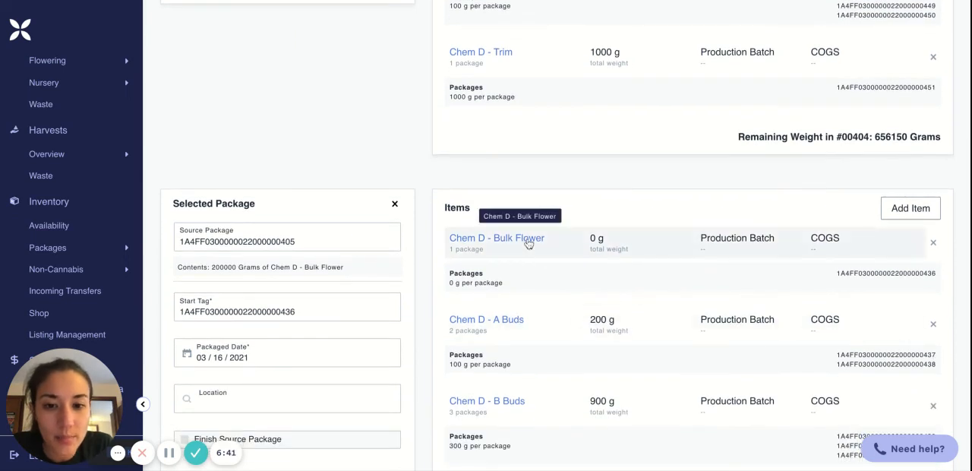
{"action": "left_click", "coordinate": [528, 240]}
{"action": "type", "text": "1"}
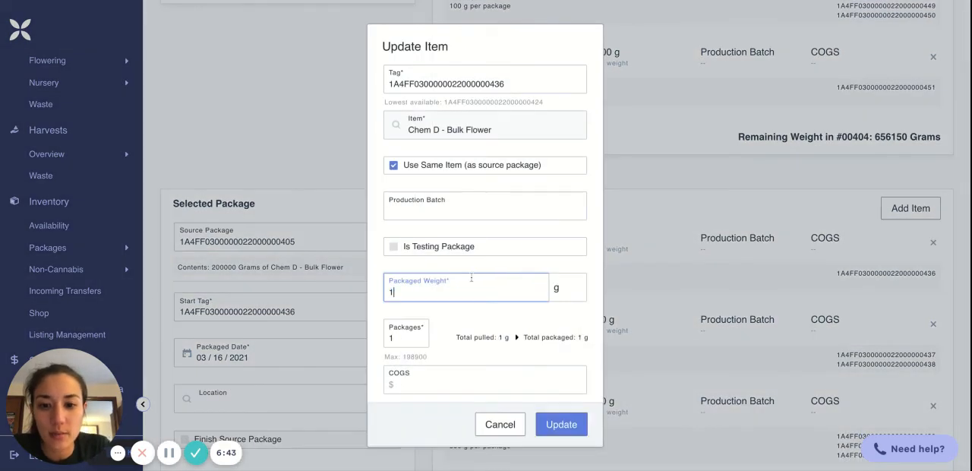
{"action": "type", "text": "00"}
{"action": "scroll", "coordinate": [490, 317], "scroll_direction": "down", "scroll_amount": 1}
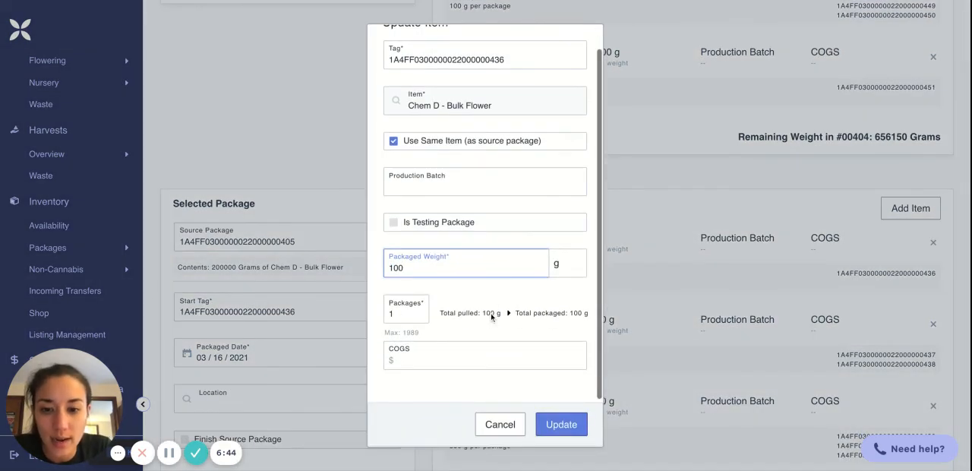
{"action": "left_click", "coordinate": [562, 423]}
- Check the start tags, item weights and assigned package tags of both splits before submission
{"action": "scroll", "coordinate": [753, 325], "scroll_direction": "down", "scroll_amount": 1}
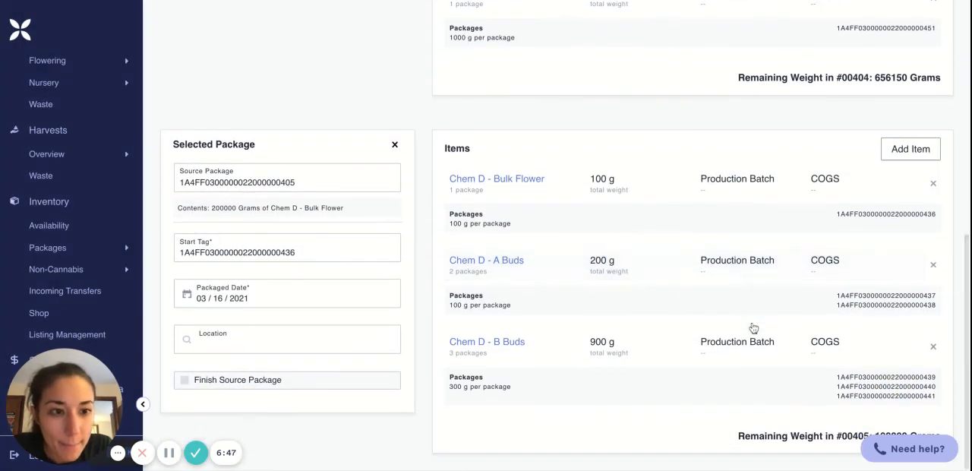
{"action": "scroll", "coordinate": [753, 328], "scroll_direction": "up", "scroll_amount": 1}
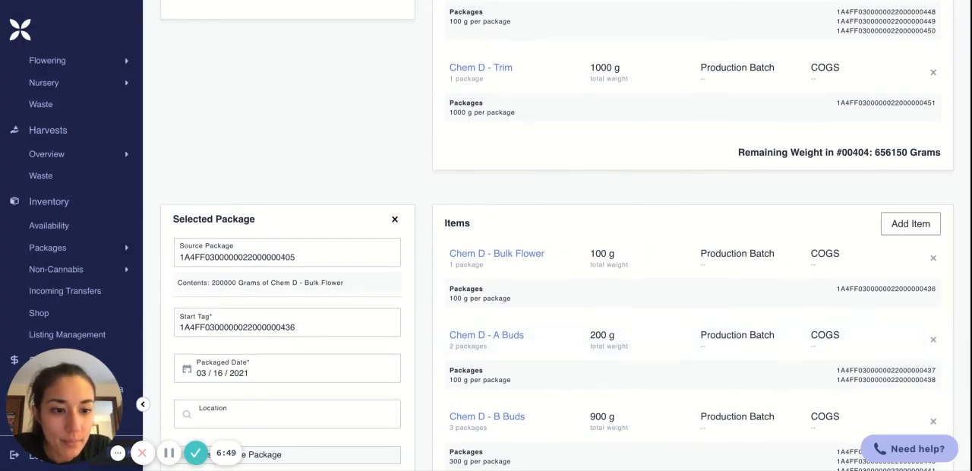
{"action": "scroll", "coordinate": [565, 235], "scroll_direction": "up", "scroll_amount": 1}
{"action": "scroll", "coordinate": [565, 236], "scroll_direction": "up", "scroll_amount": 5}
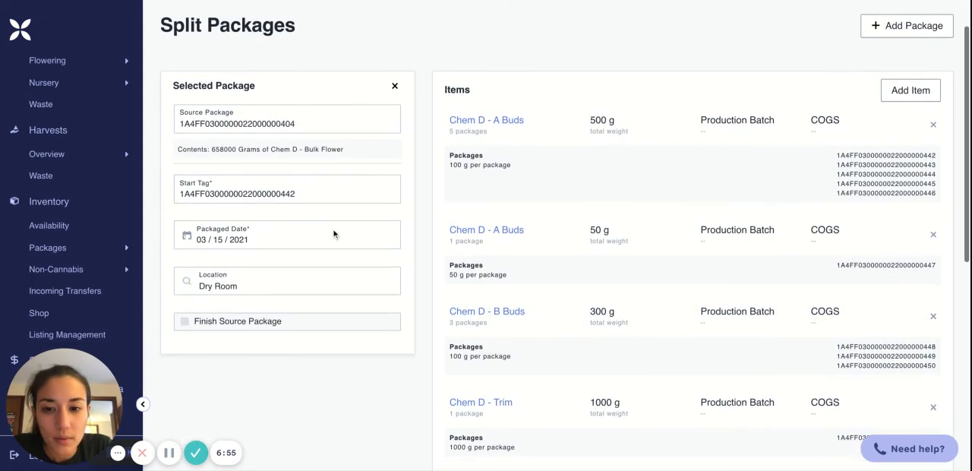
{"action": "scroll", "coordinate": [332, 228], "scroll_direction": "down", "scroll_amount": 6}
{"action": "scroll", "coordinate": [327, 173], "scroll_direction": "up", "scroll_amount": 3}
{"action": "left_click", "coordinate": [318, 106]}
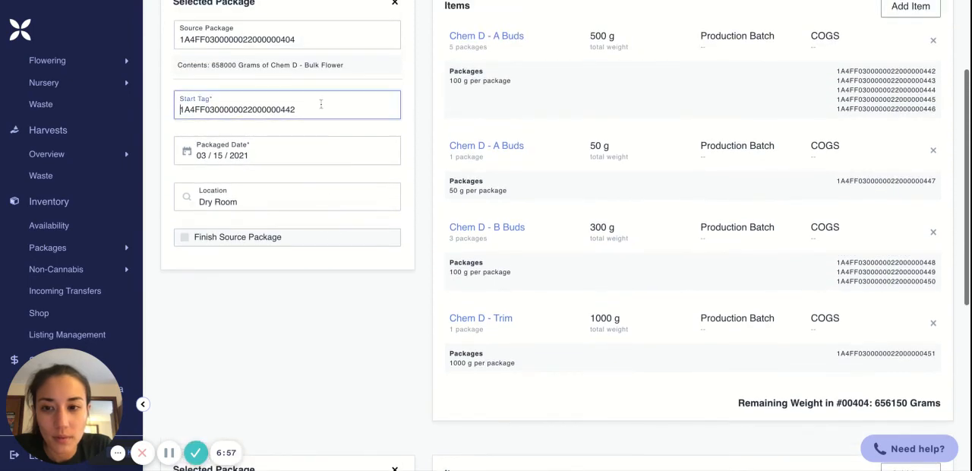
{"action": "scroll", "coordinate": [411, 206], "scroll_direction": "down", "scroll_amount": 5}
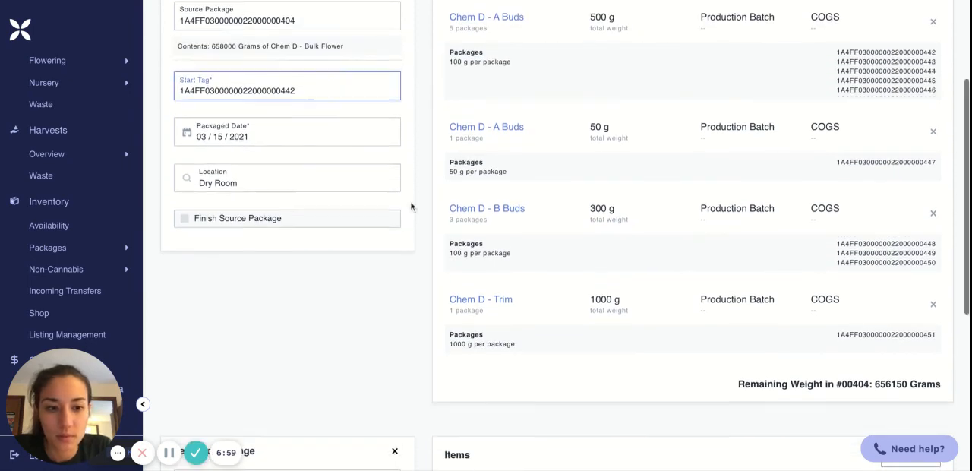
{"action": "scroll", "coordinate": [410, 207], "scroll_direction": "up", "scroll_amount": 1}
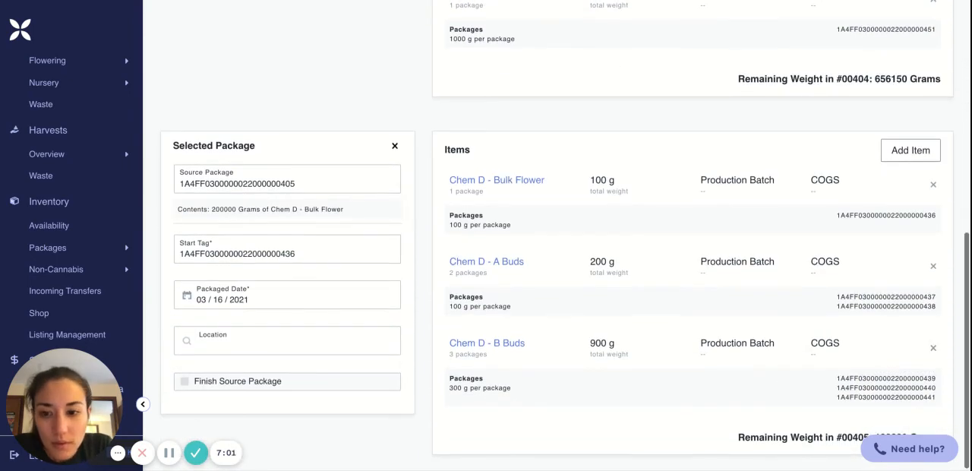
{"action": "scroll", "coordinate": [565, 237], "scroll_direction": "up", "scroll_amount": 5}
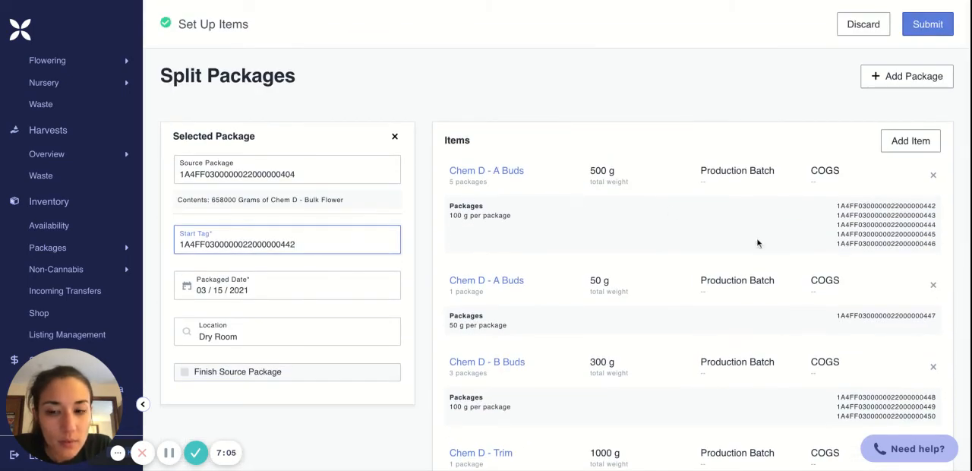
- Submit the package splits and look through the Active Packages list for the new packages
{"action": "left_click", "coordinate": [928, 25]}
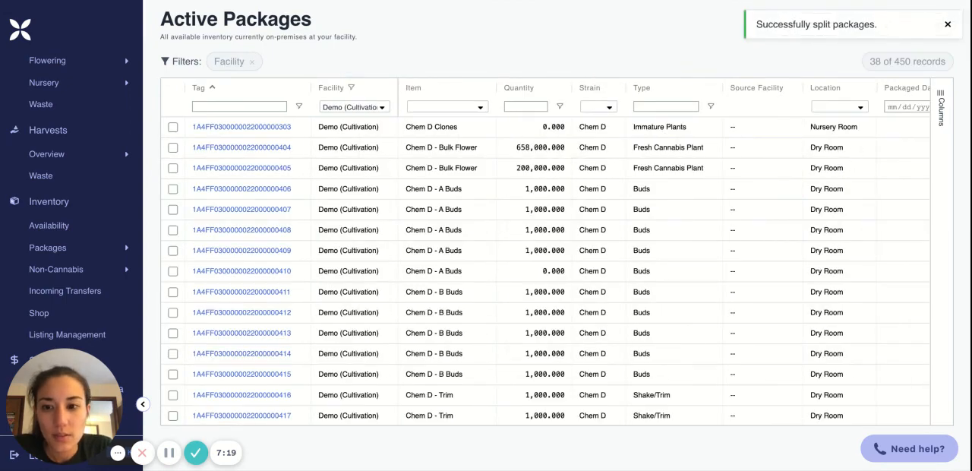
{"action": "left_click", "coordinate": [947, 26]}
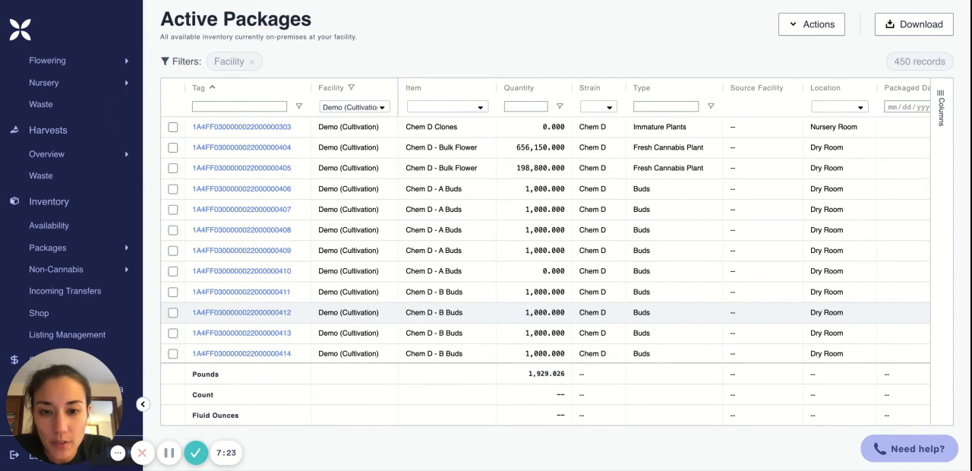
{"action": "scroll", "coordinate": [555, 318], "scroll_direction": "down", "scroll_amount": 3}
{"action": "scroll", "coordinate": [555, 297], "scroll_direction": "down", "scroll_amount": 2}
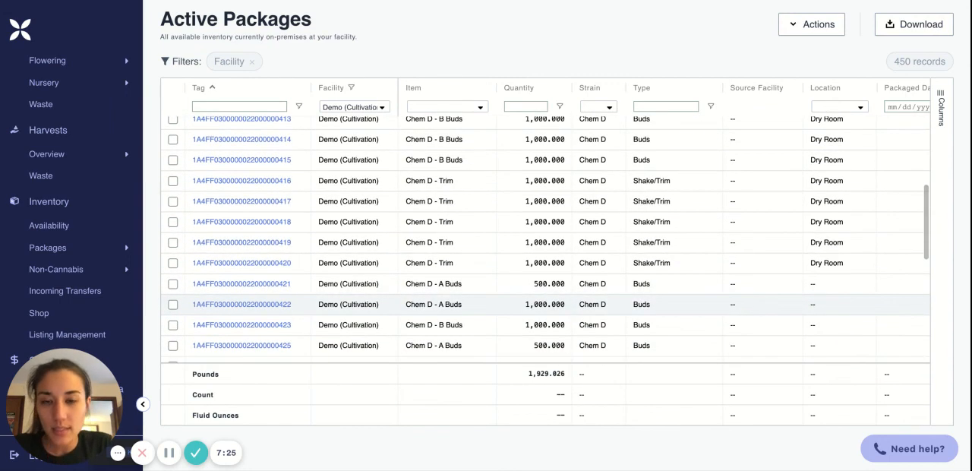